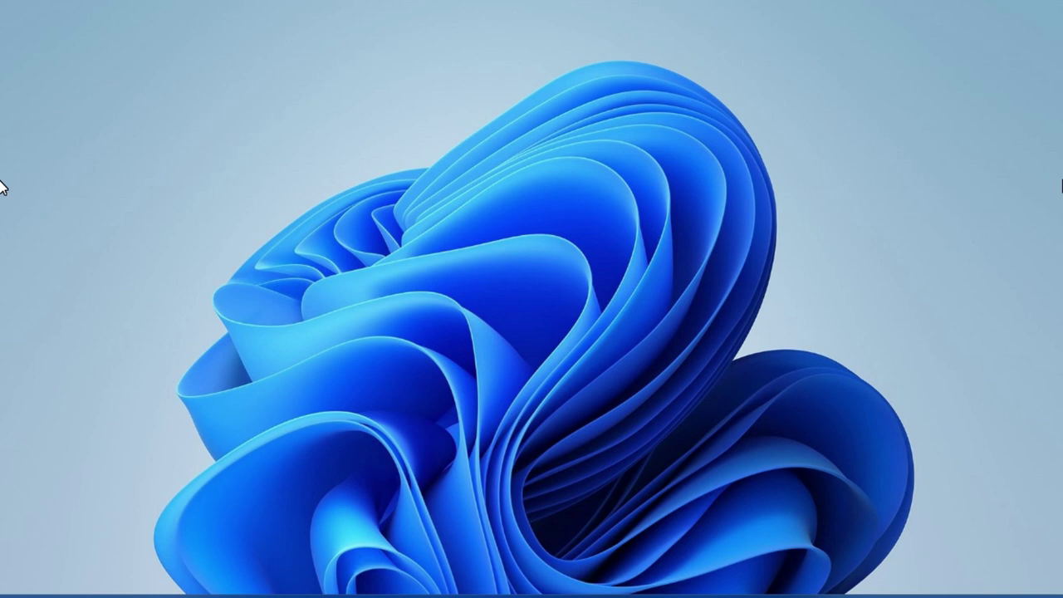
Launch PowerPoint by running 'powerpnt' from the Windows Run box
key("super+r")
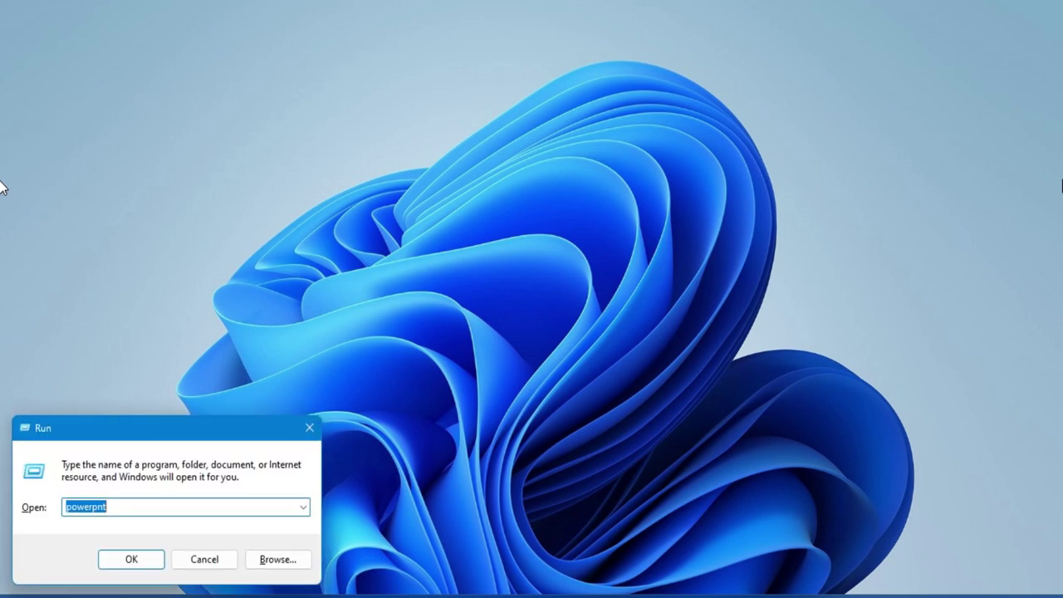
type("powerpnt")
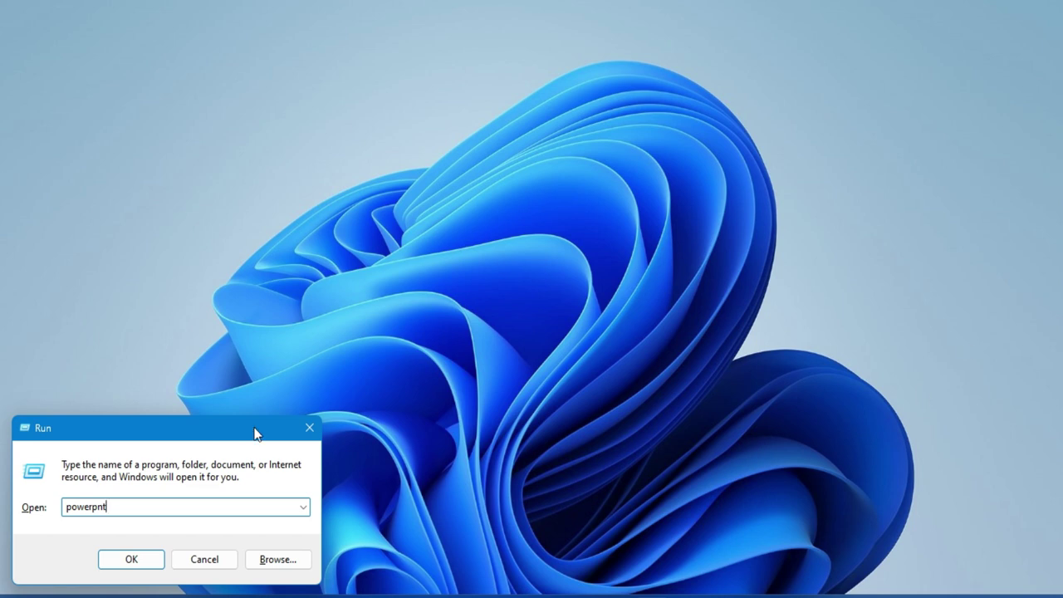
left_click(133, 561)
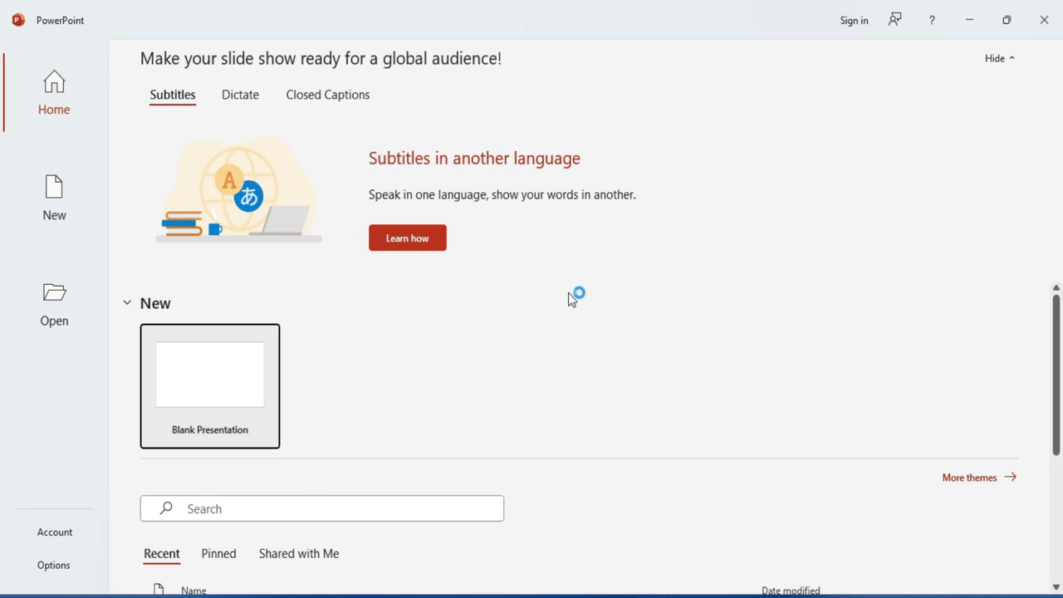
scroll(263, 415, "down", 1)
scroll(261, 415, "up", 1)
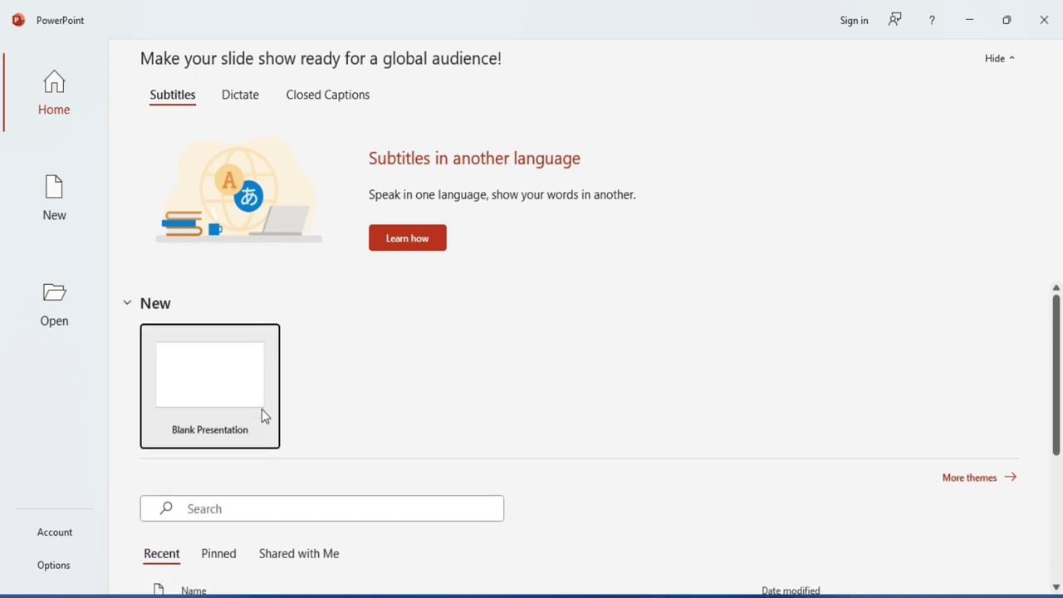
Create Presentation1 as a blank presentation with a single empty title slide
left_click(217, 391)
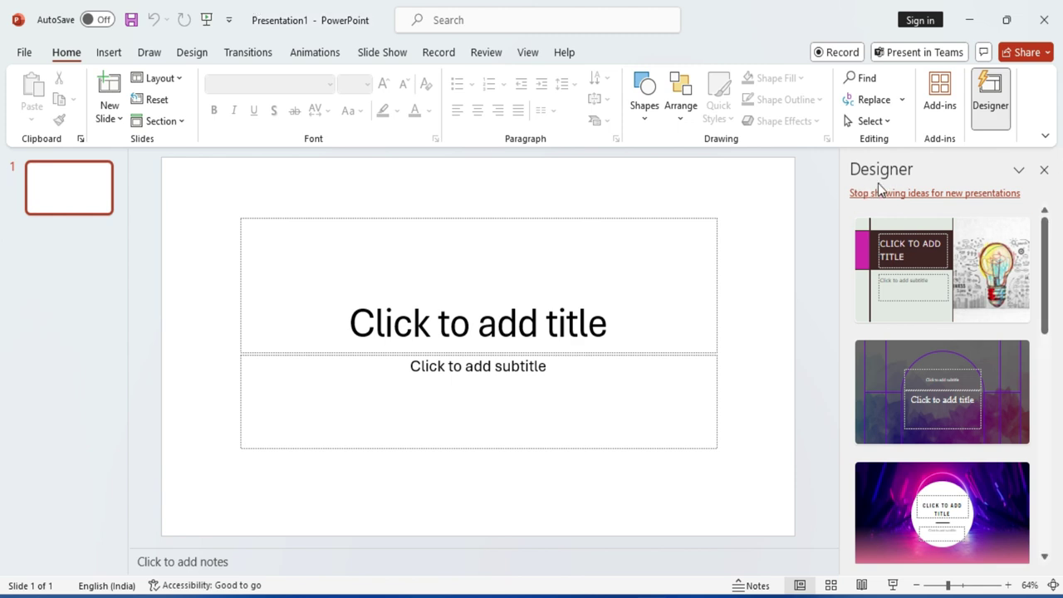
mouse_move(1043, 278)
left_mouse_down()
mouse_move(1048, 475)
mouse_move(1035, 478)
mouse_move(1060, 287)
left_mouse_up()
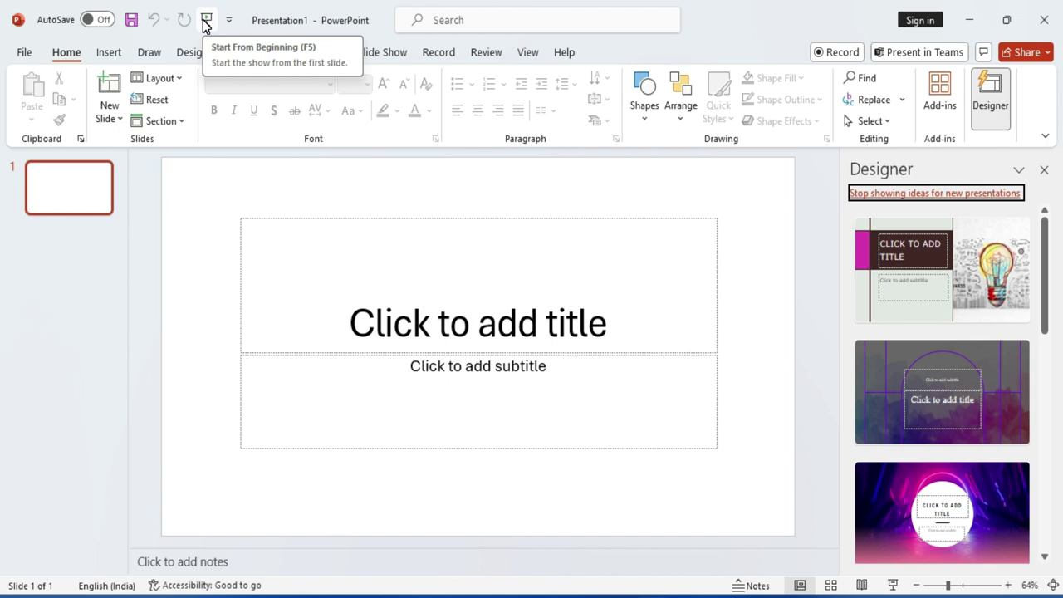
Open the File backstage Home page for Presentation1
left_click(23, 60)
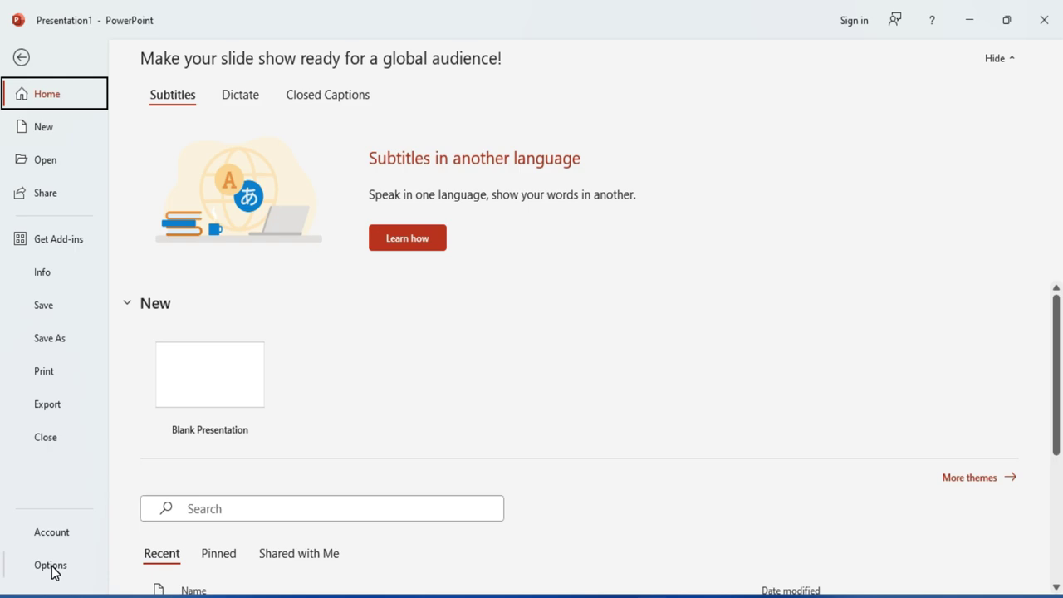
Return from backstage to the title slide, browsing the Insert, Draw and Home ribbon tabs
left_click(28, 59)
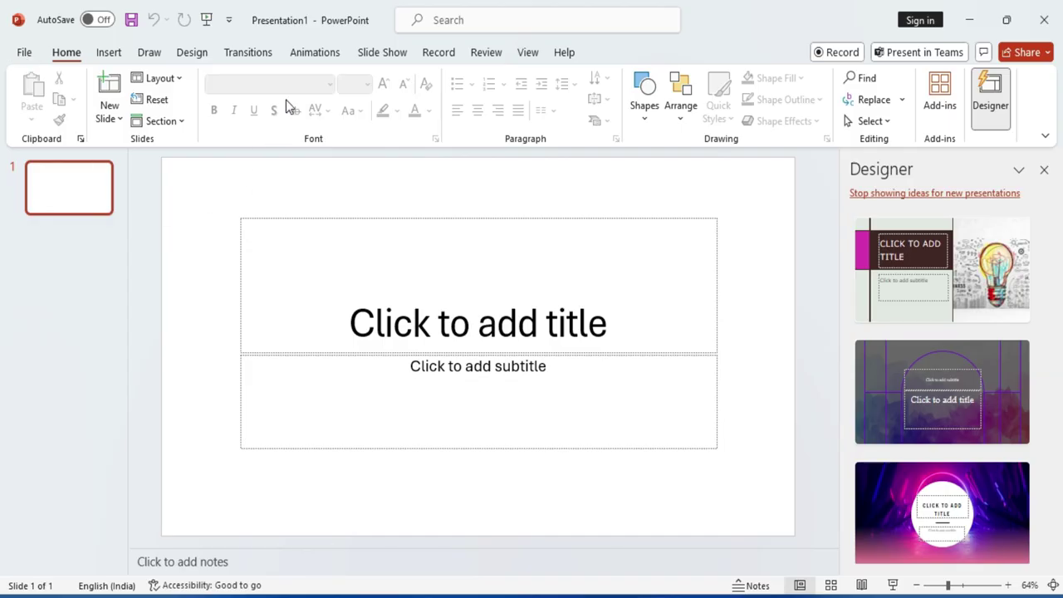
left_click(99, 53)
left_click(145, 54)
left_click(109, 52)
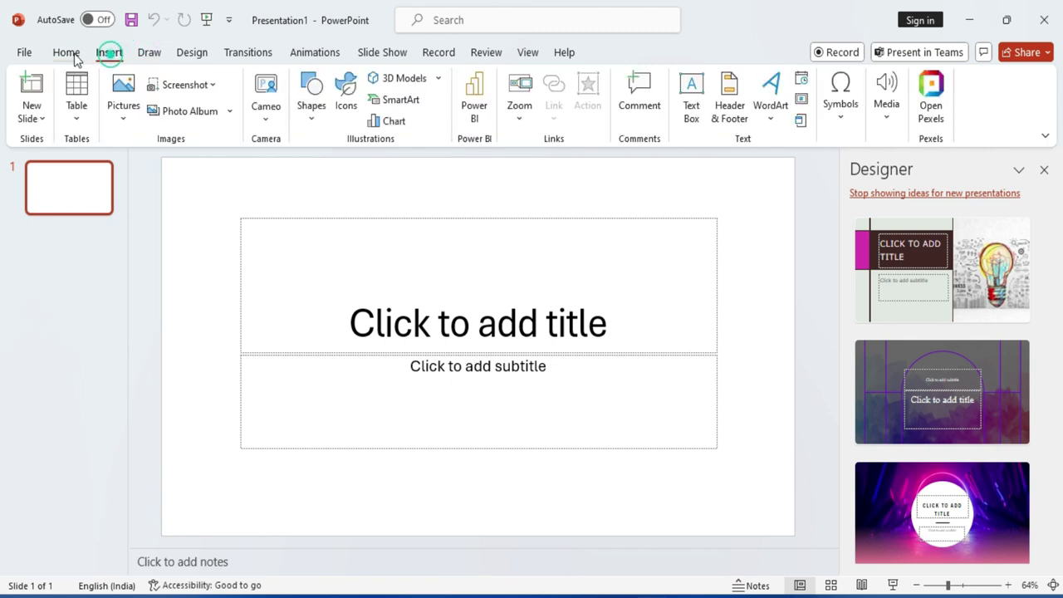
left_click(66, 52)
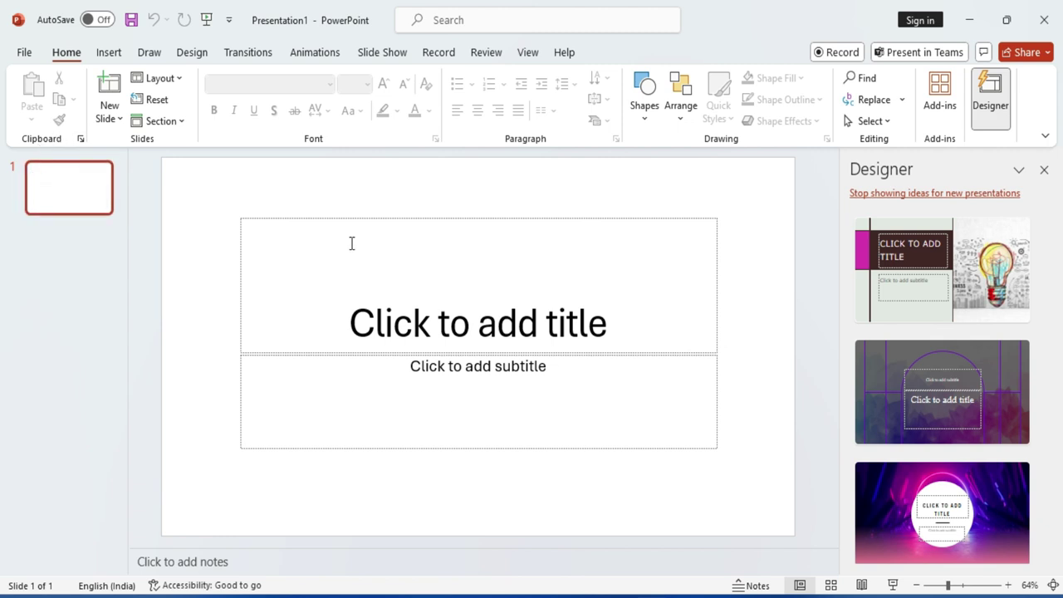
left_click(497, 323)
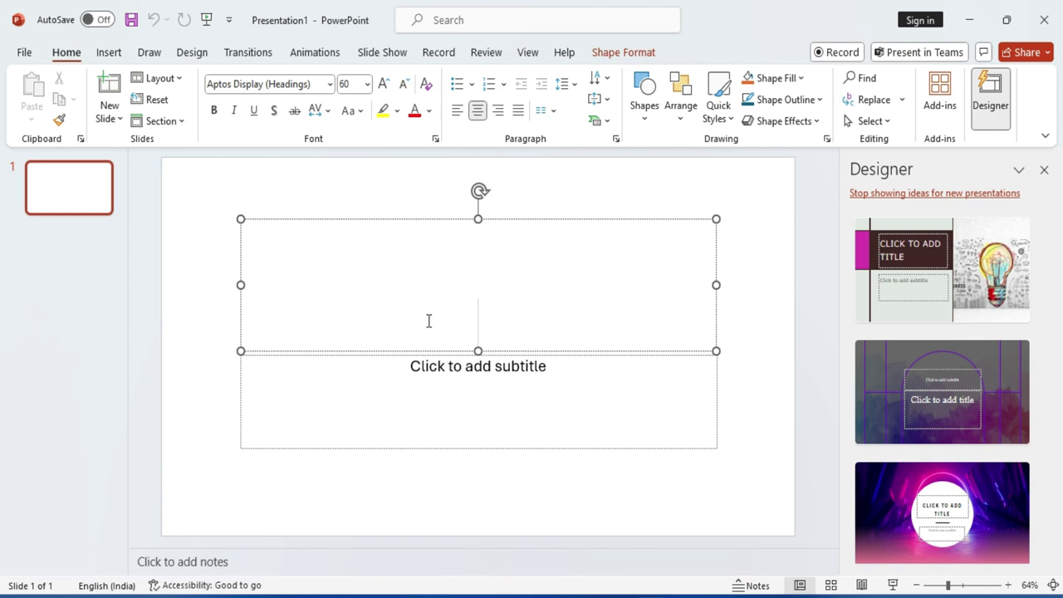
left_click(462, 372)
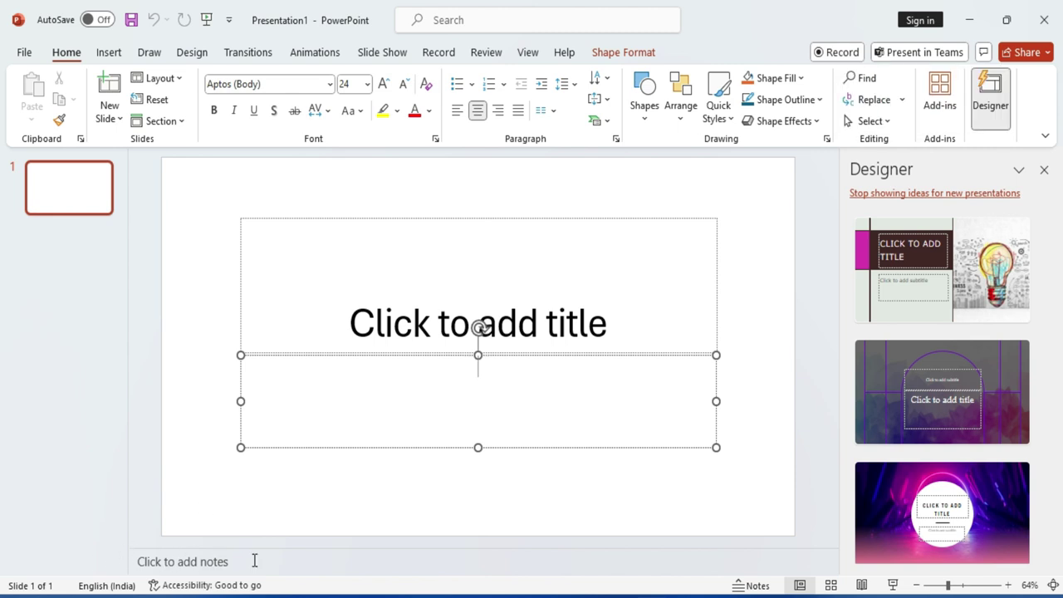
left_click(254, 561)
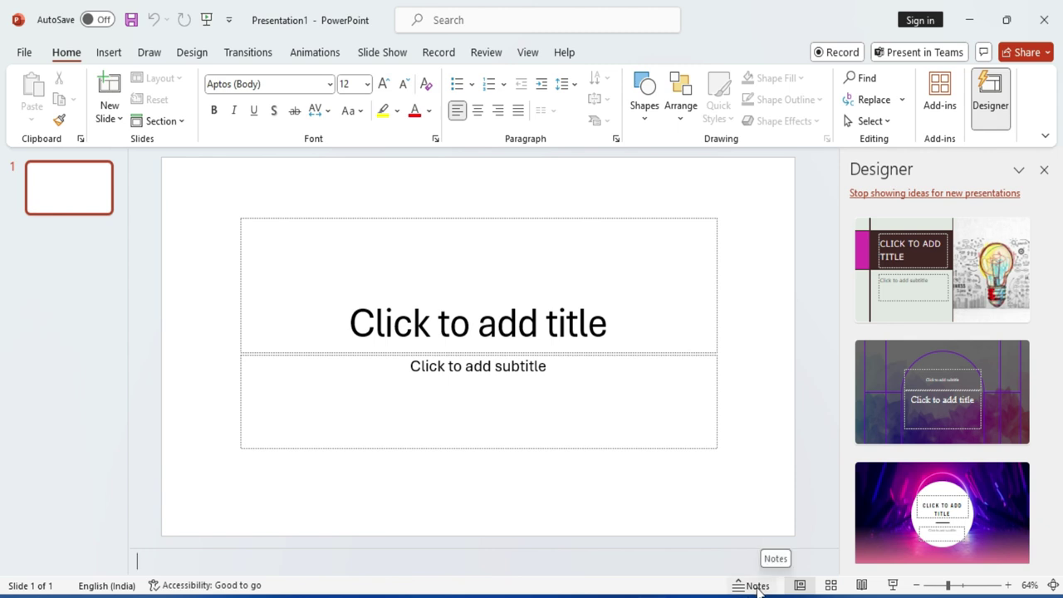
left_click(757, 586)
left_click(757, 586)
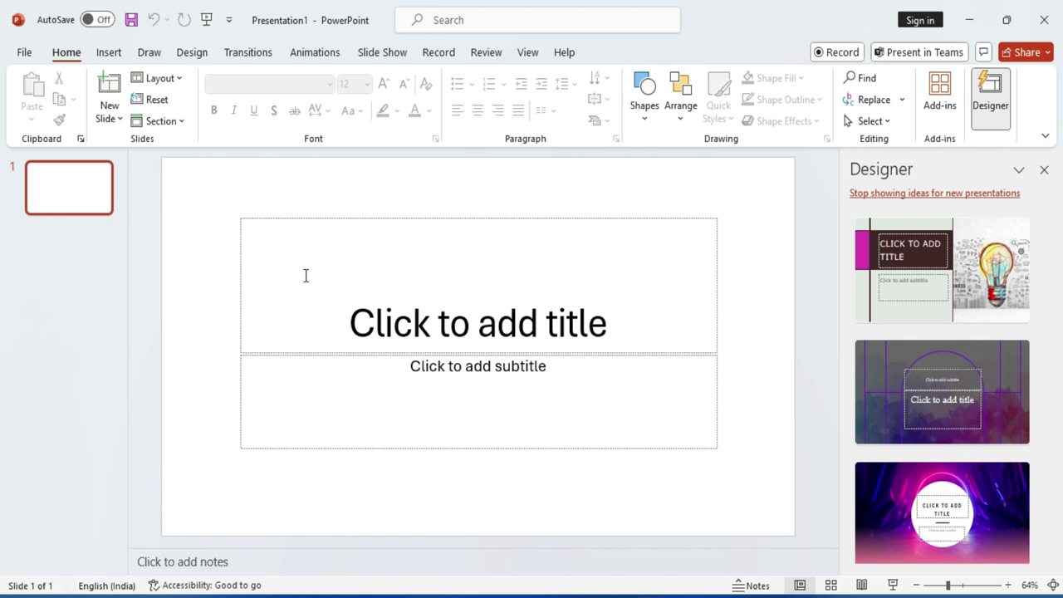
key("ctrl+m")
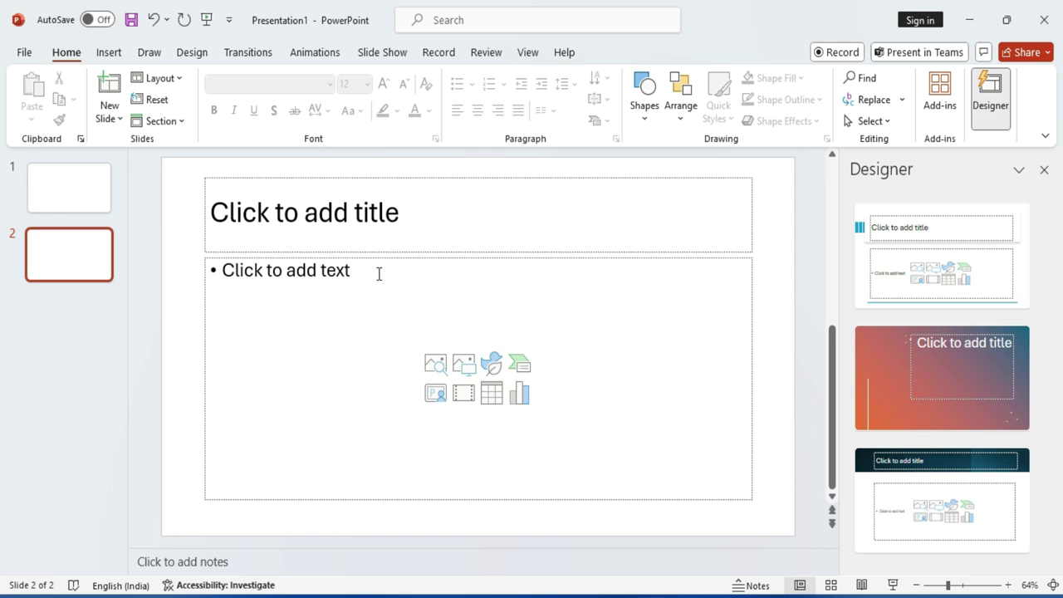
left_click(53, 189)
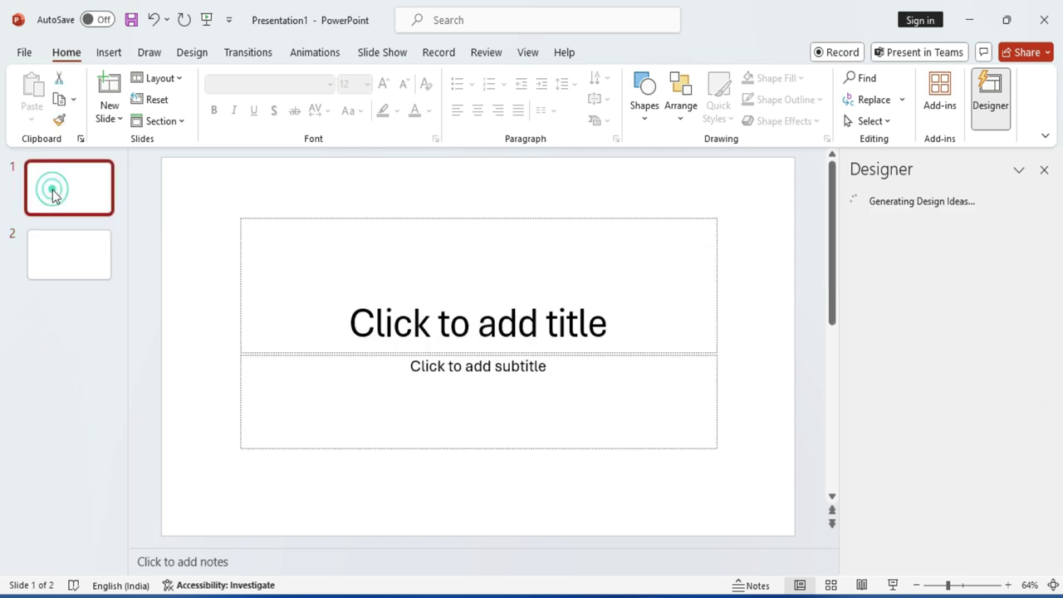
left_click(68, 257)
left_click(88, 178)
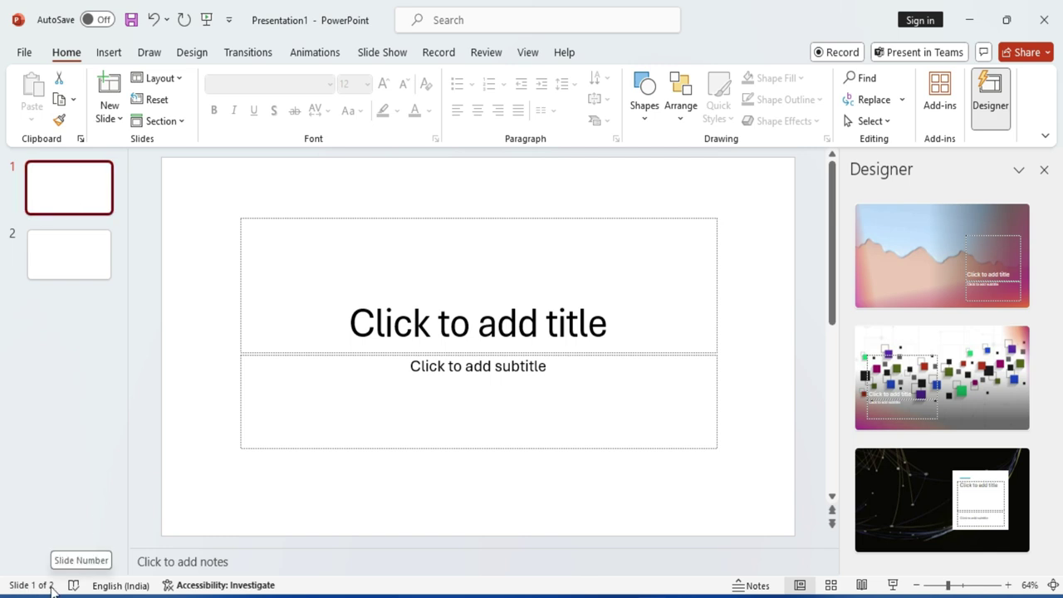
left_click(83, 275)
left_click(81, 274)
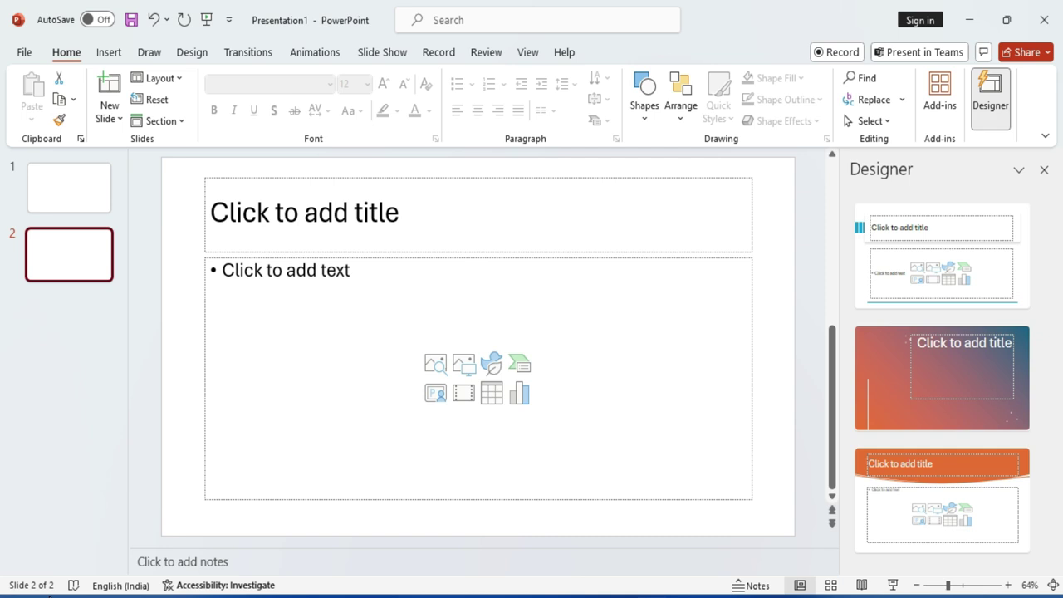
key("Delete")
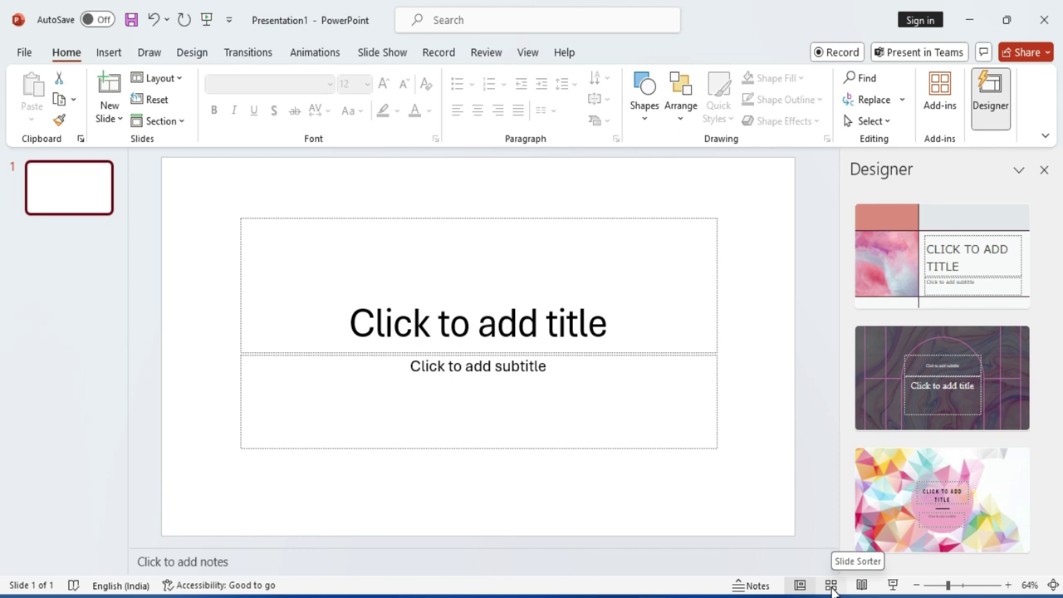
left_click(831, 585)
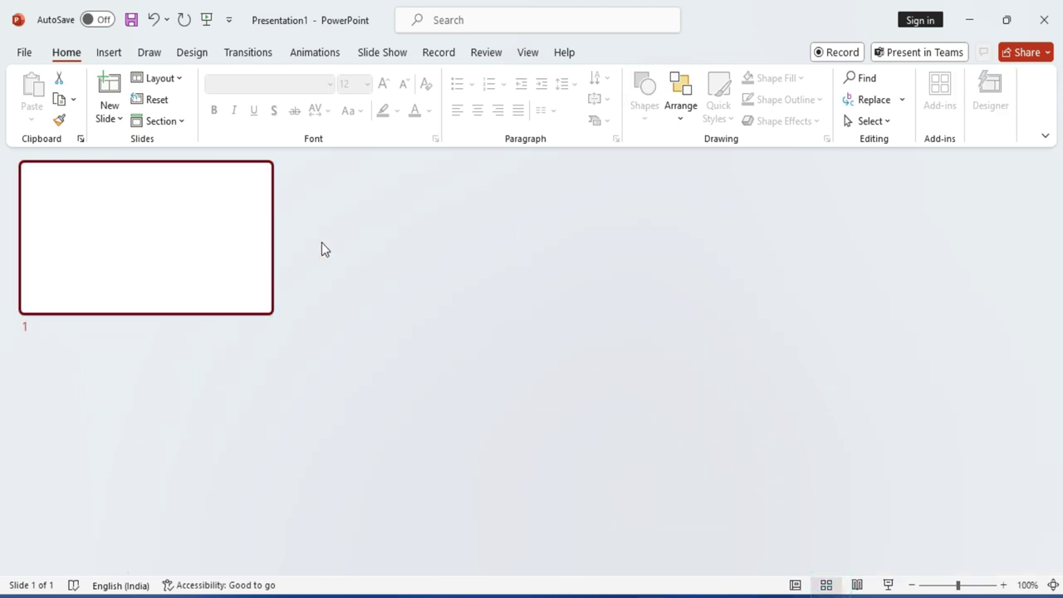
left_click(858, 585)
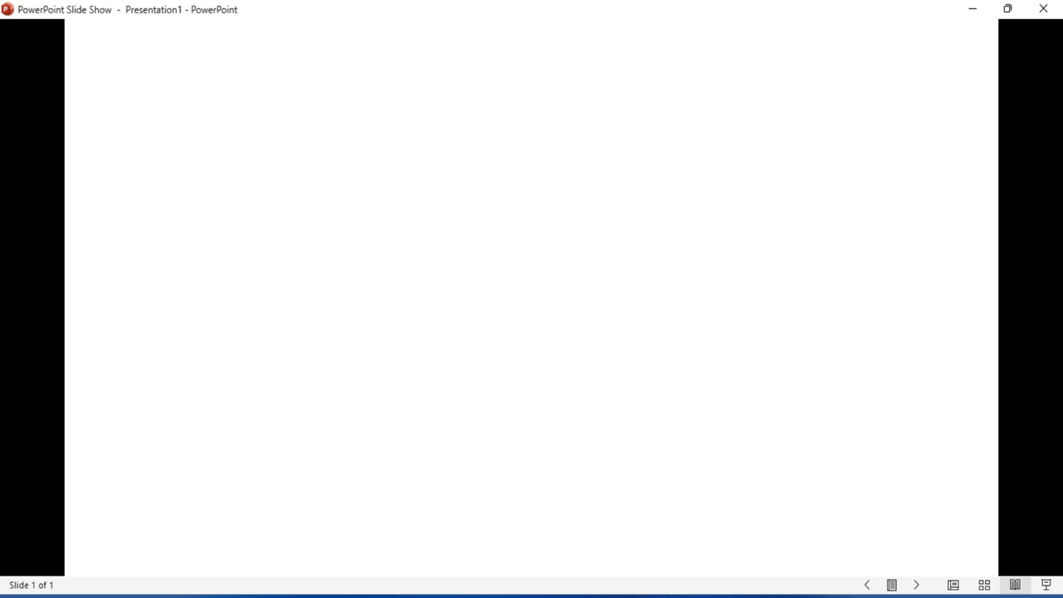
key("Escape")
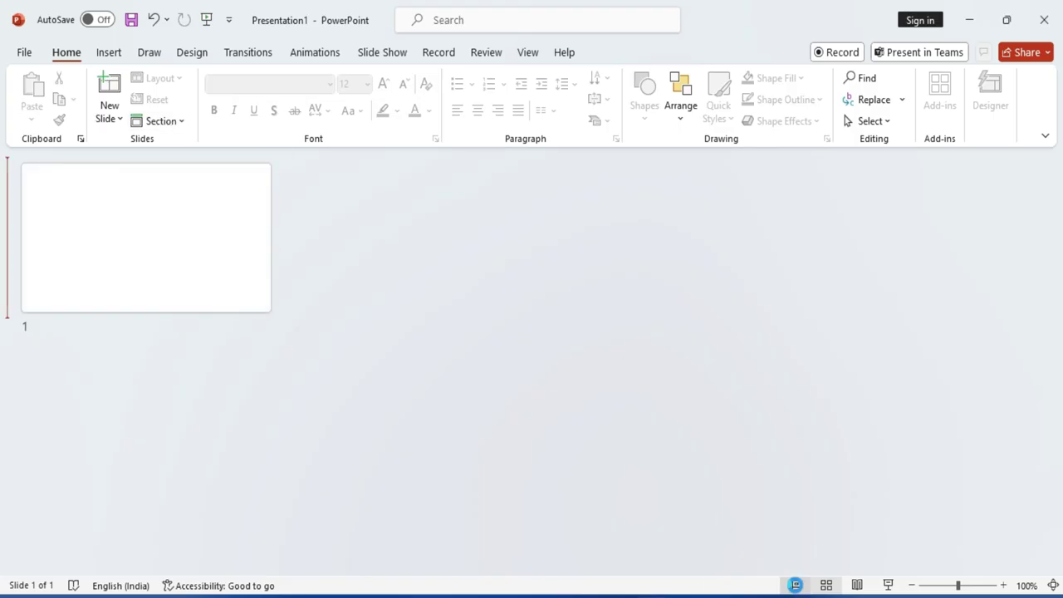
left_click(794, 585)
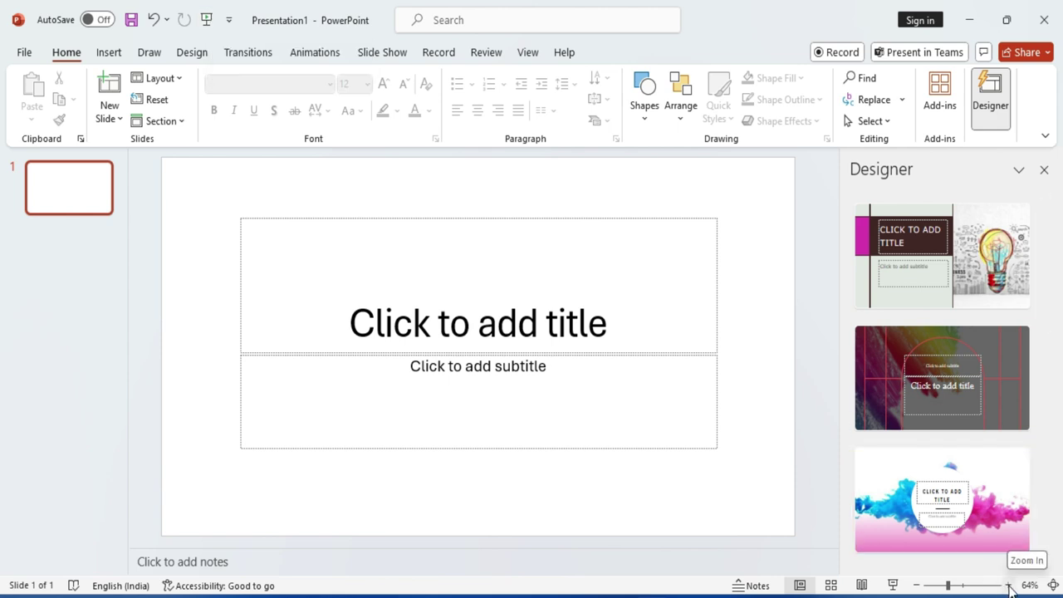
Adjust the zoom, then fit the blank title slide to the editing window
left_click(1009, 585)
left_click(918, 586)
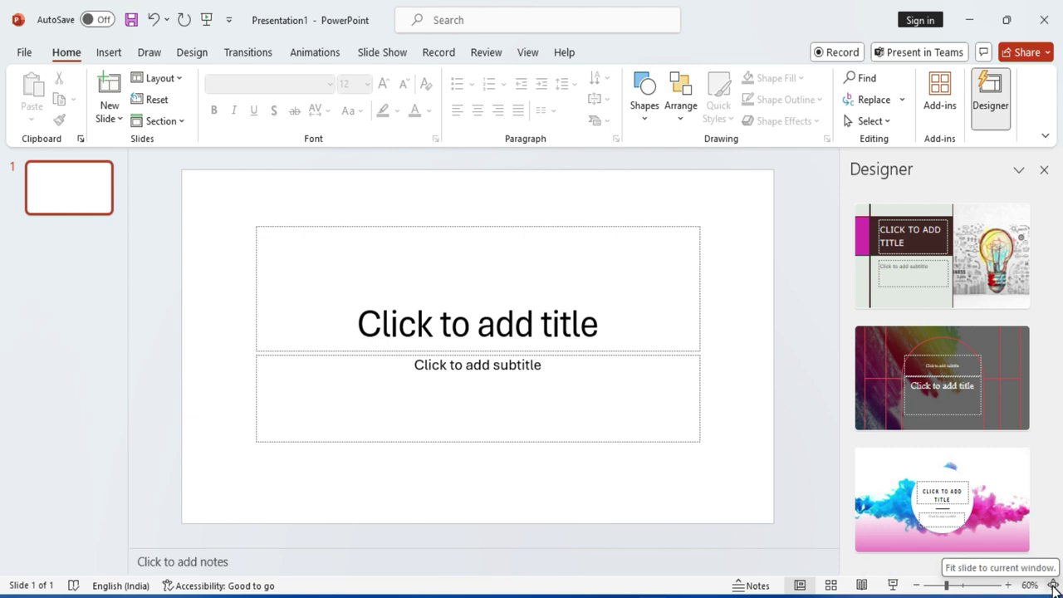
left_click(917, 585)
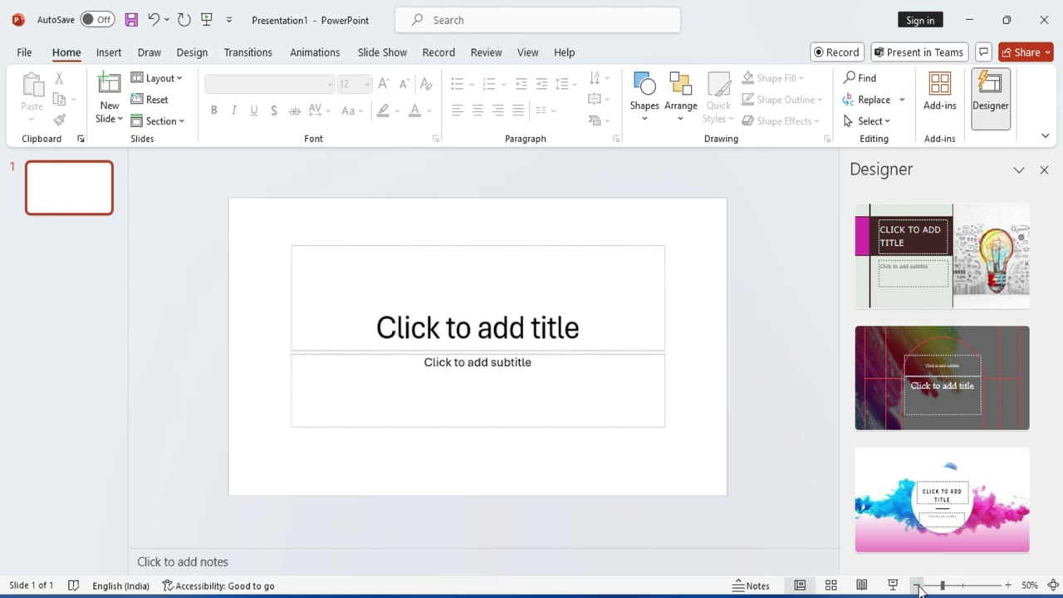
left_click(917, 585)
left_click(916, 585)
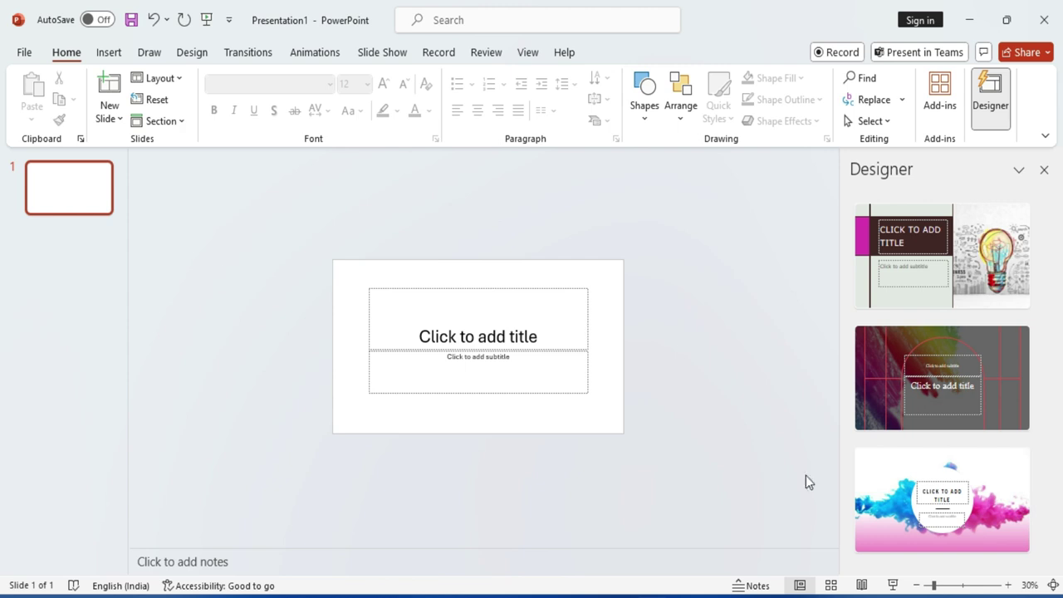
left_click(1052, 585)
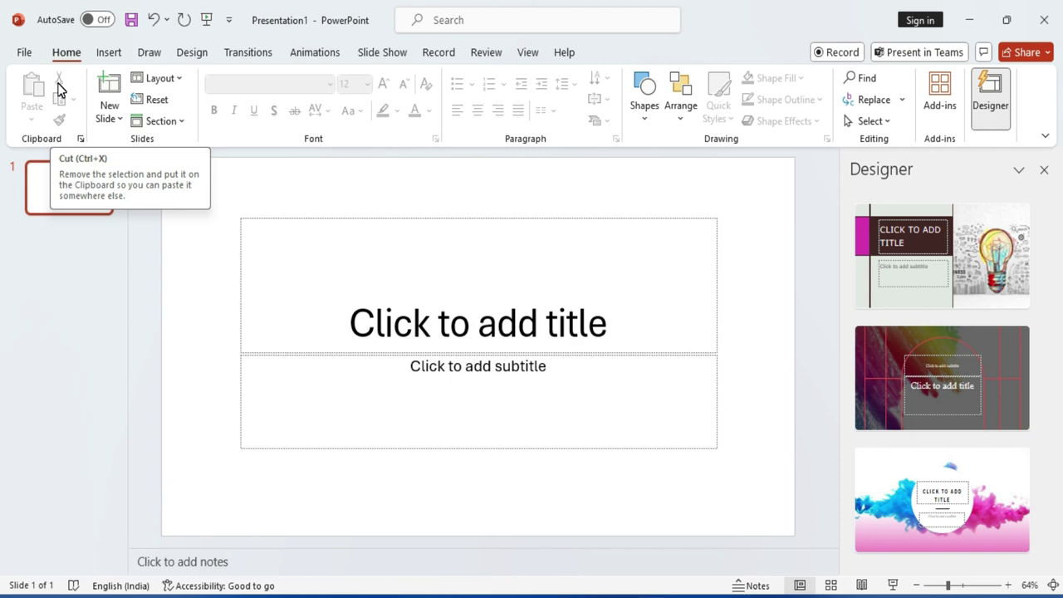
left_click(478, 323)
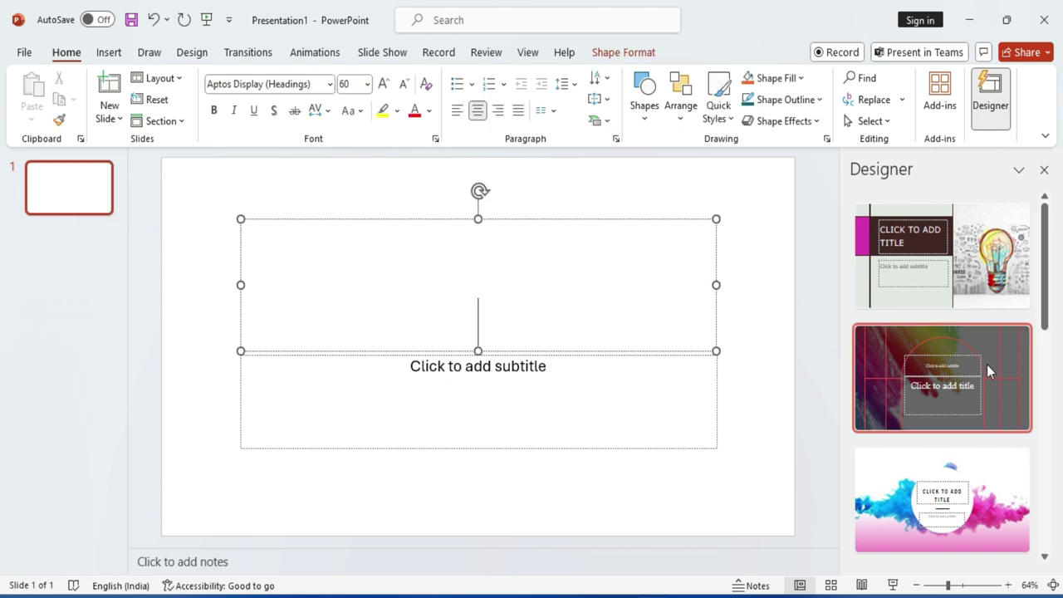
type("excel infotech")
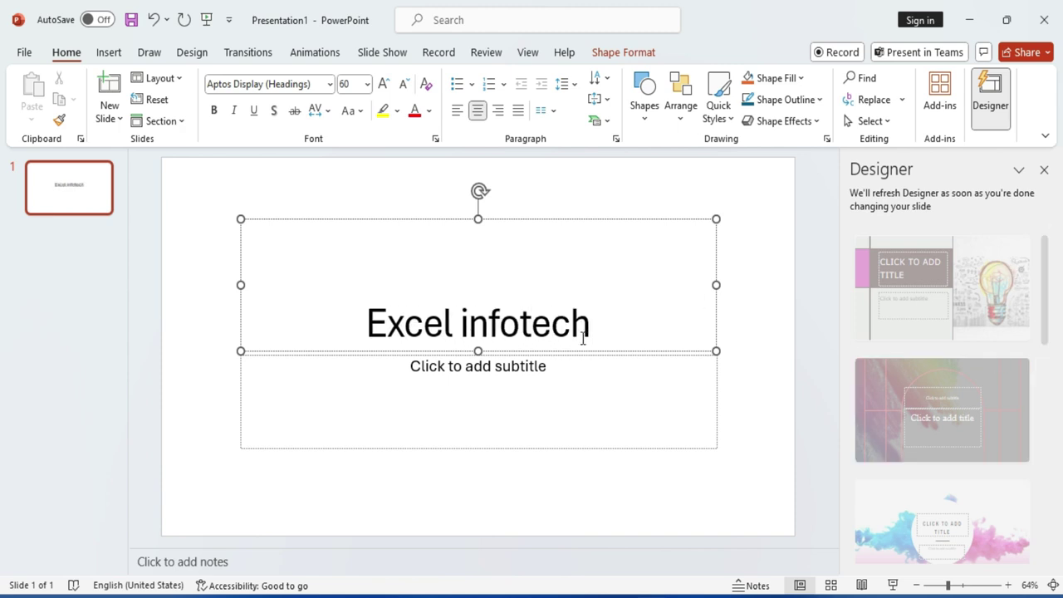
Cut 'infotech' from the title and paste it into the subtitle, leaving 'Excel' as title
double_click(532, 323)
key("super+c")
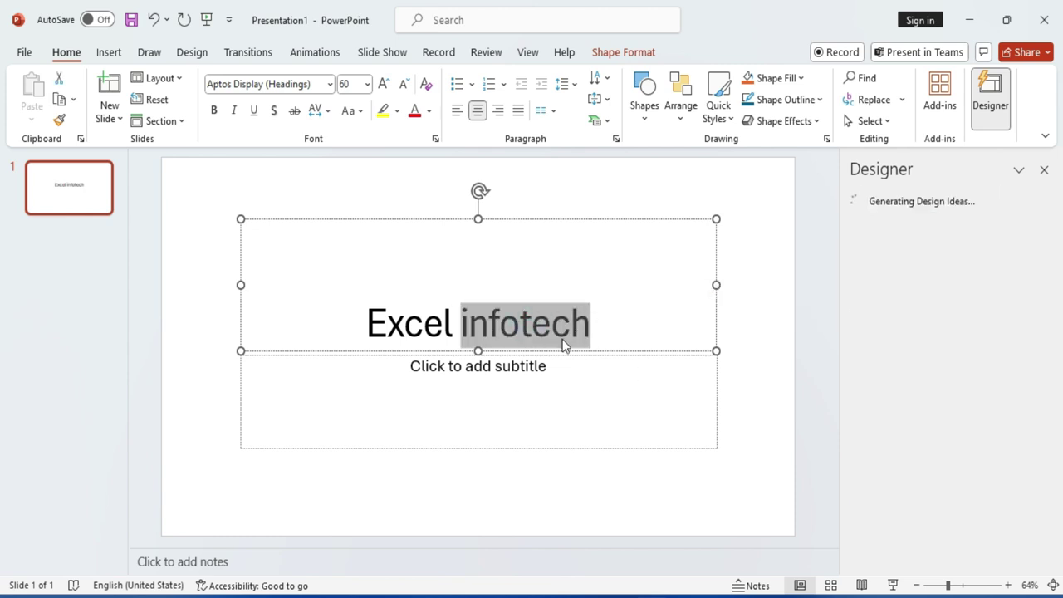
left_click(59, 77)
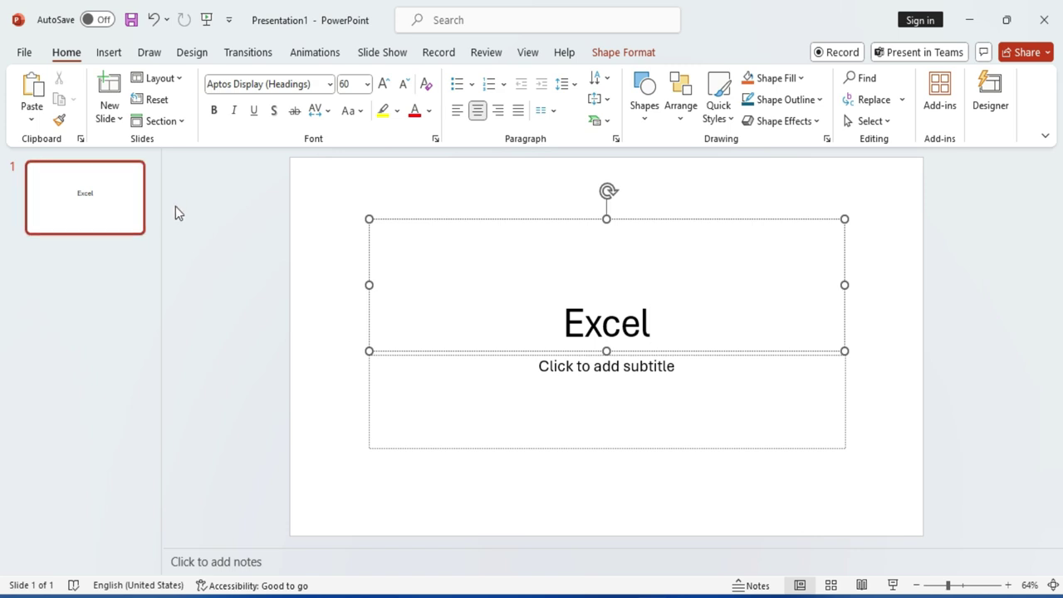
left_click(590, 373)
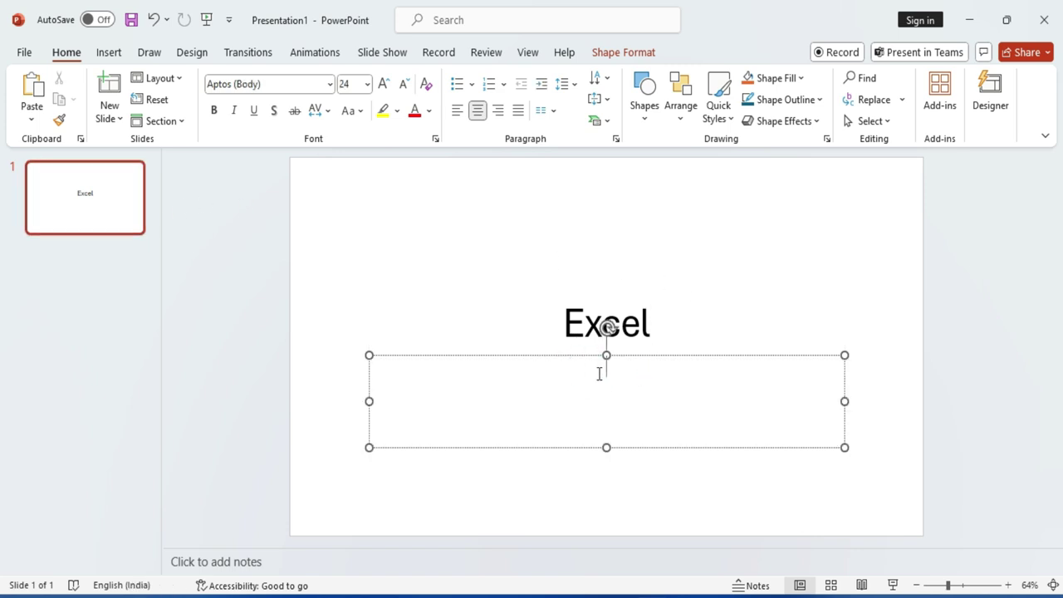
left_click(35, 90)
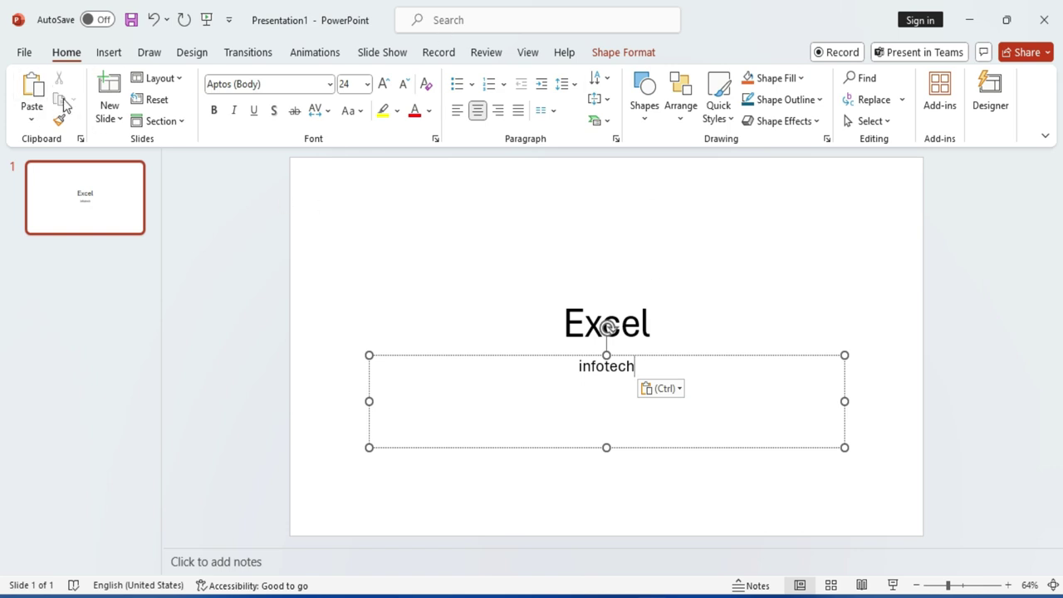
Copy 'Excel' from the title and paste it before 'infotech' in the subtitle
left_click(629, 325)
double_click(628, 325)
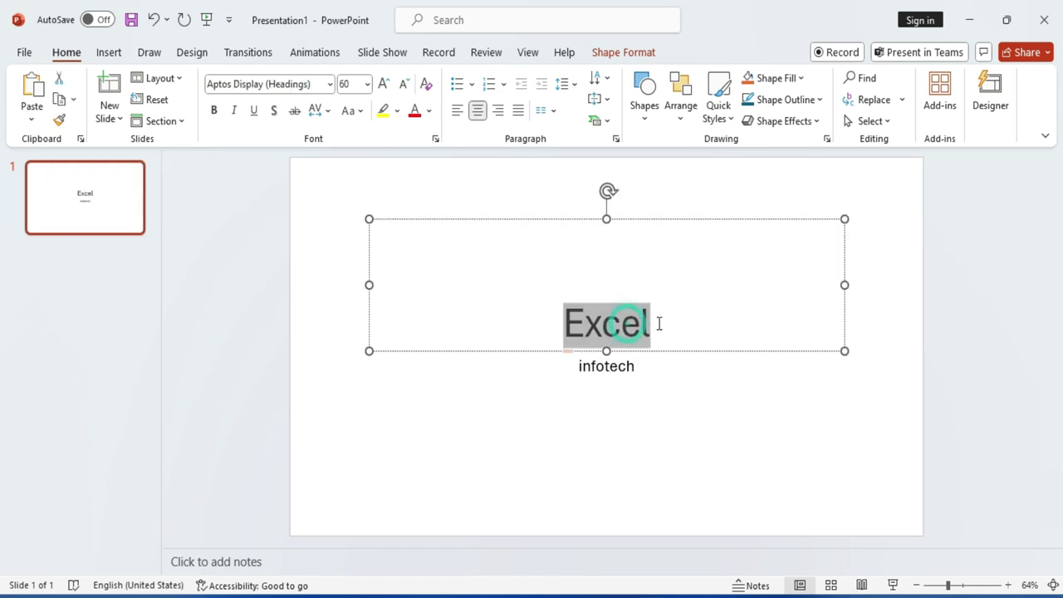
left_click(58, 101)
left_click(674, 368)
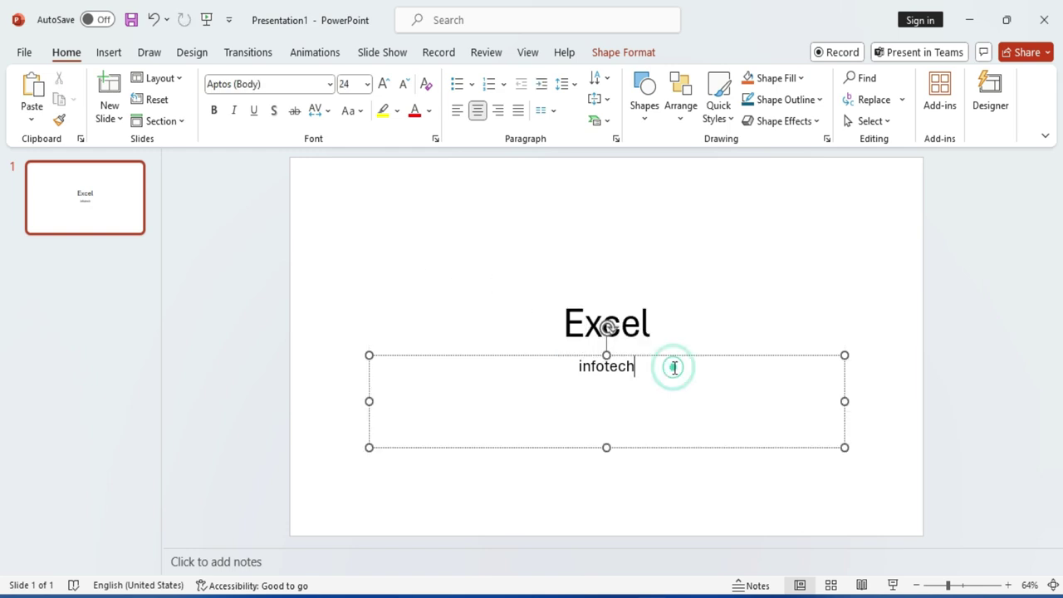
left_click(569, 365)
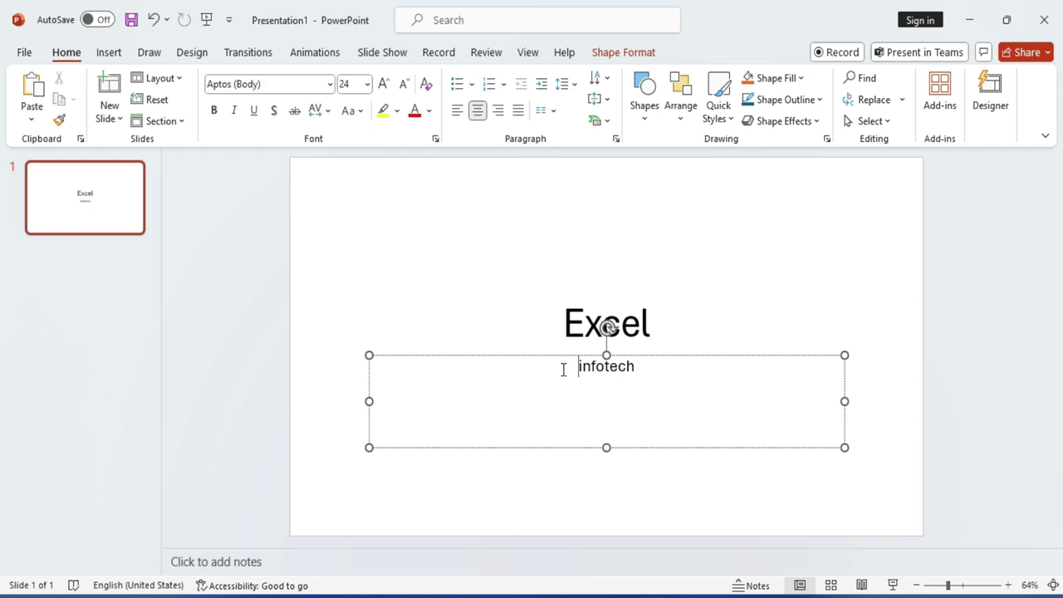
left_click(29, 81)
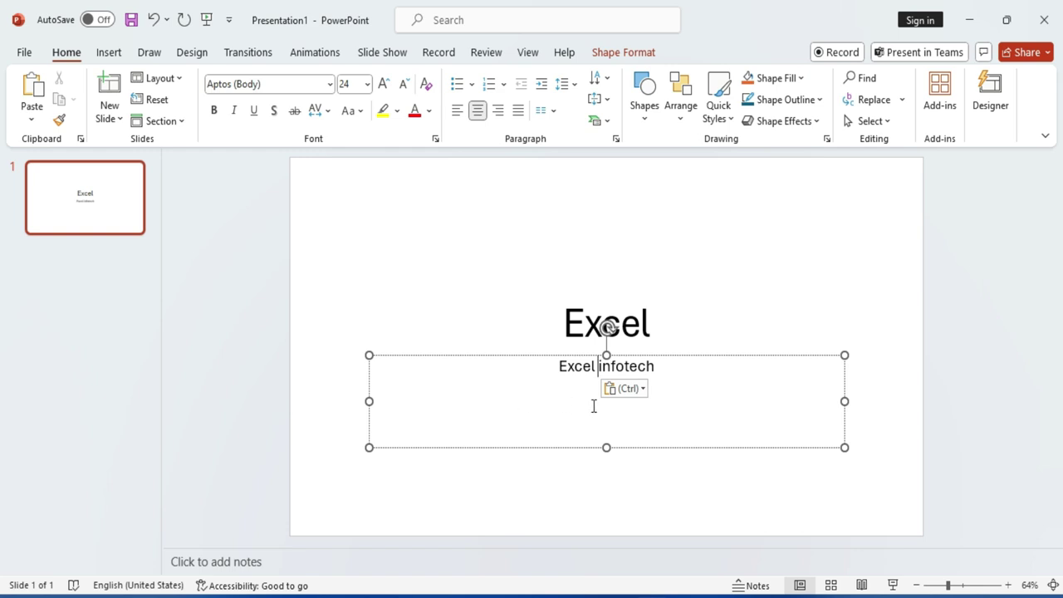
Select the whole 'Excel' title box as an object
double_click(594, 324)
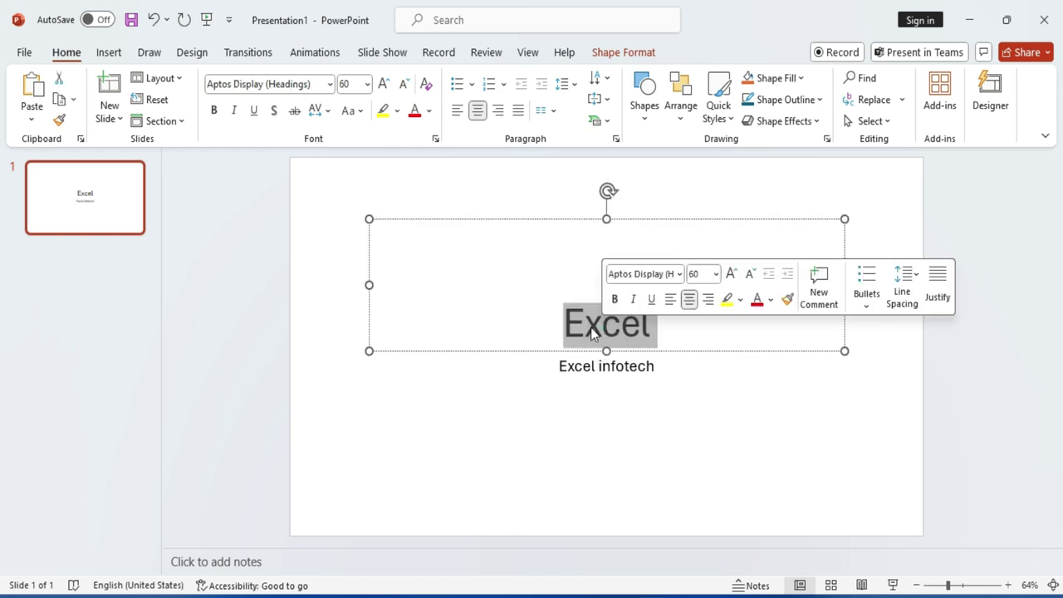
left_click(74, 99)
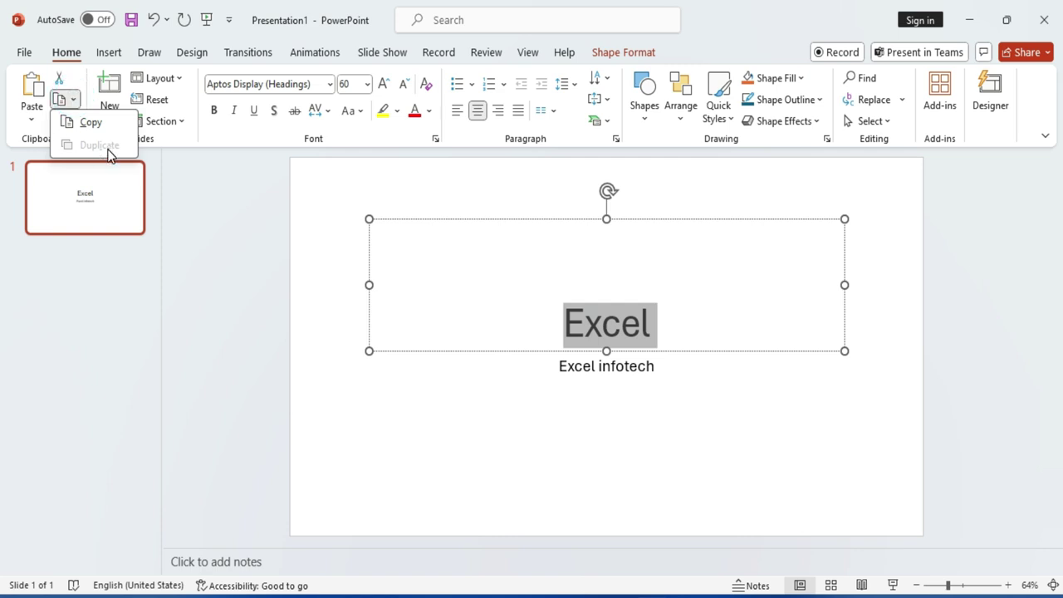
left_click(436, 390)
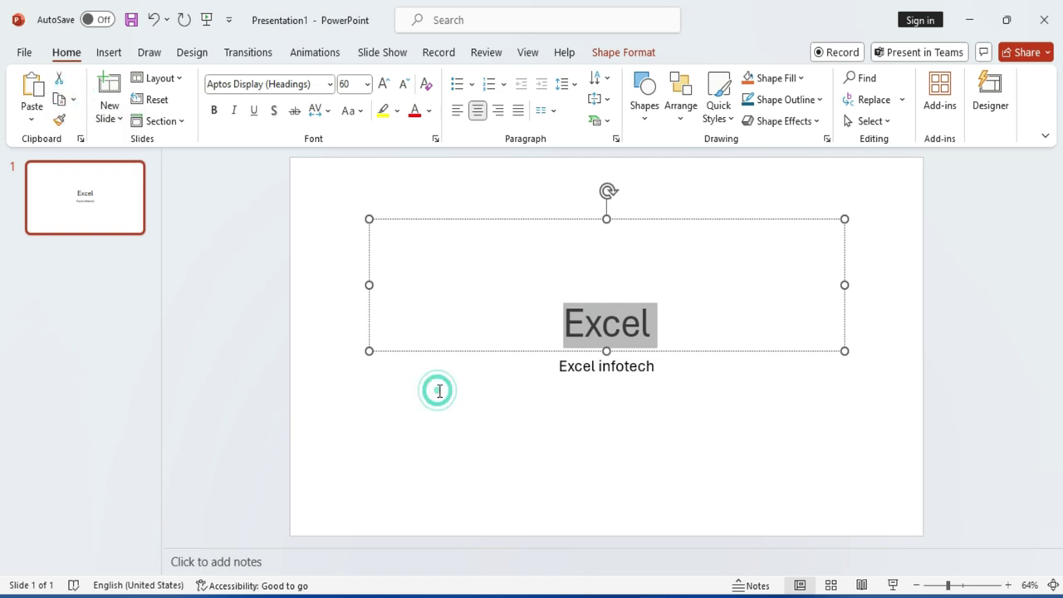
left_click(441, 320)
left_click(369, 219)
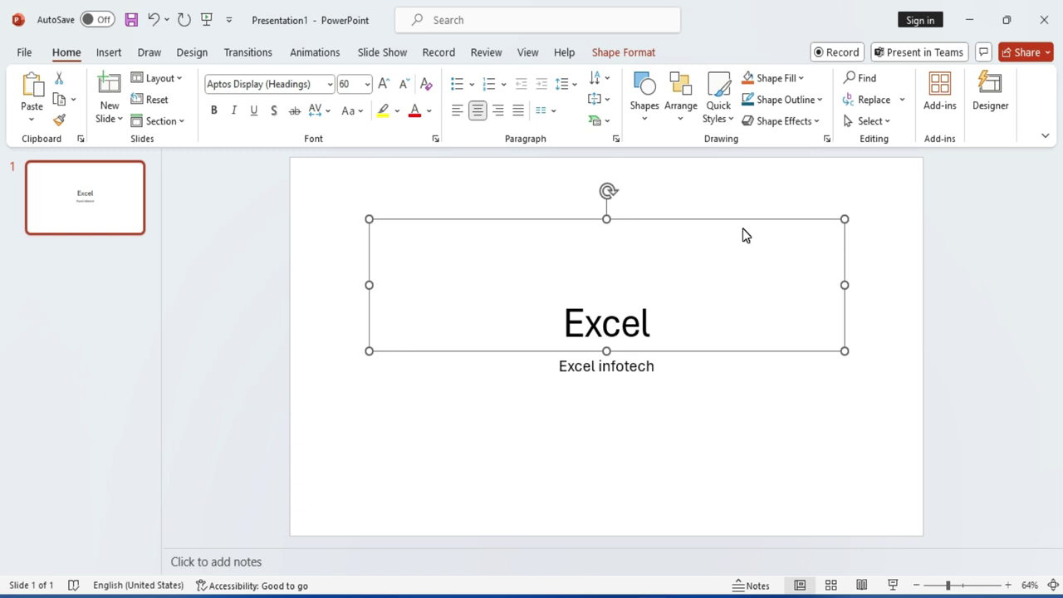
Duplicate the 'Excel' title box, shrink the copy, and move it below the subtitle
left_click(68, 99)
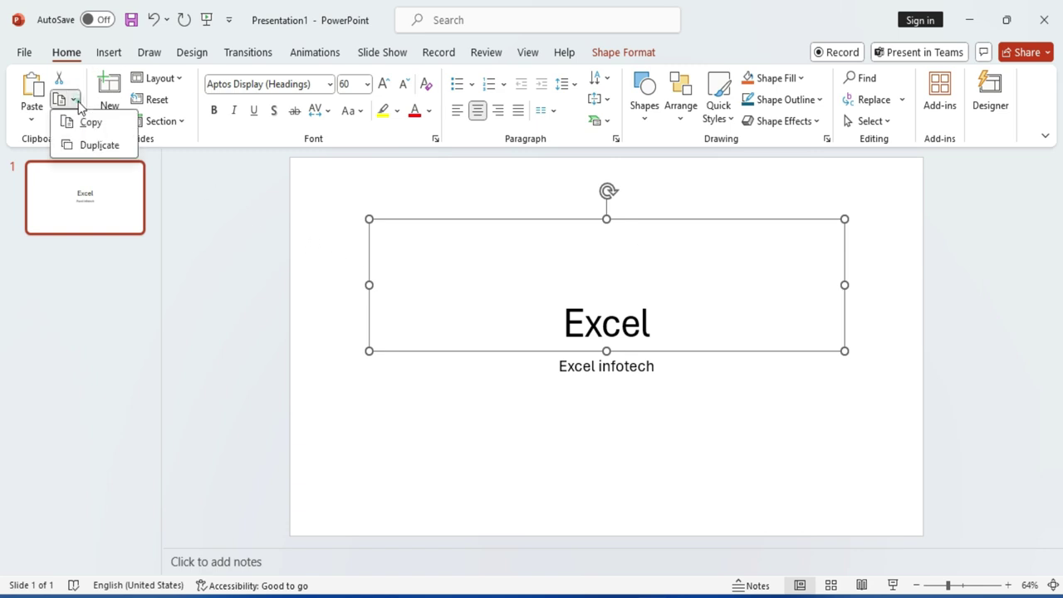
left_click(98, 146)
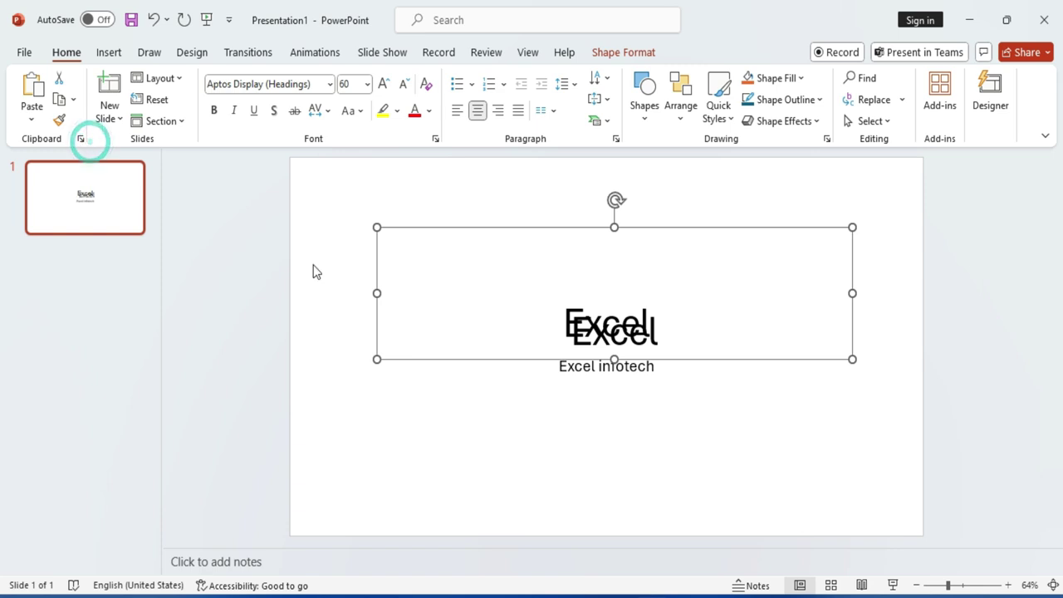
left_click_drag(852, 226, 714, 314)
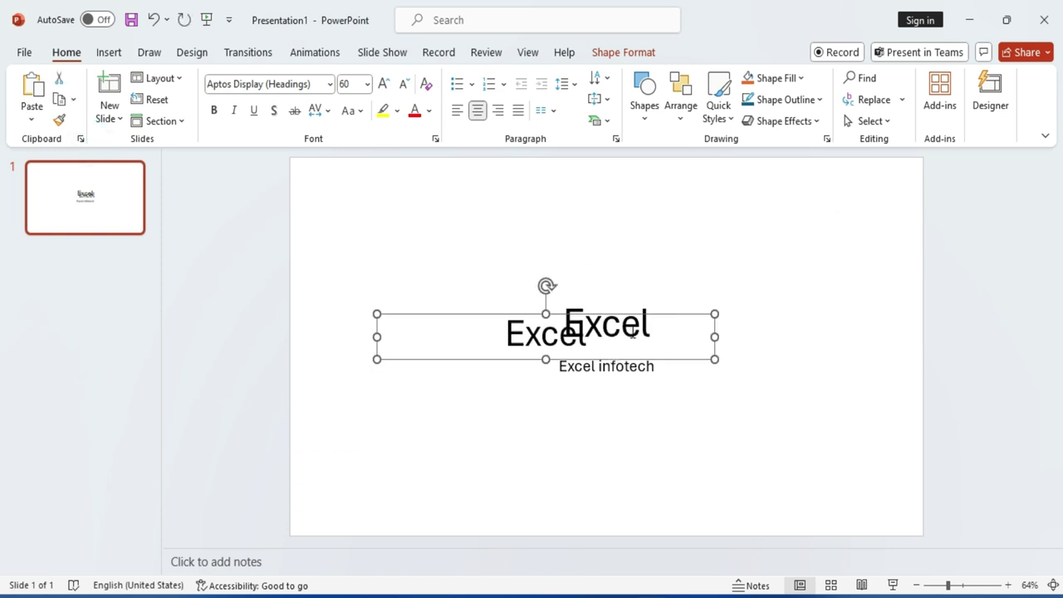
mouse_move(552, 358)
left_mouse_down()
mouse_move(590, 434)
mouse_move(604, 430)
left_mouse_up()
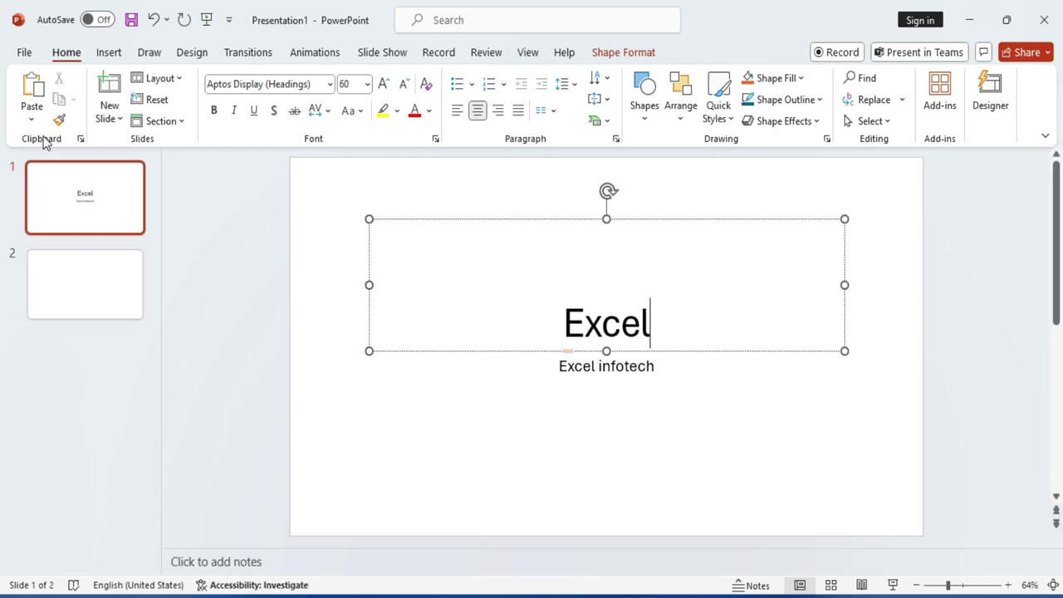
left_click(31, 119)
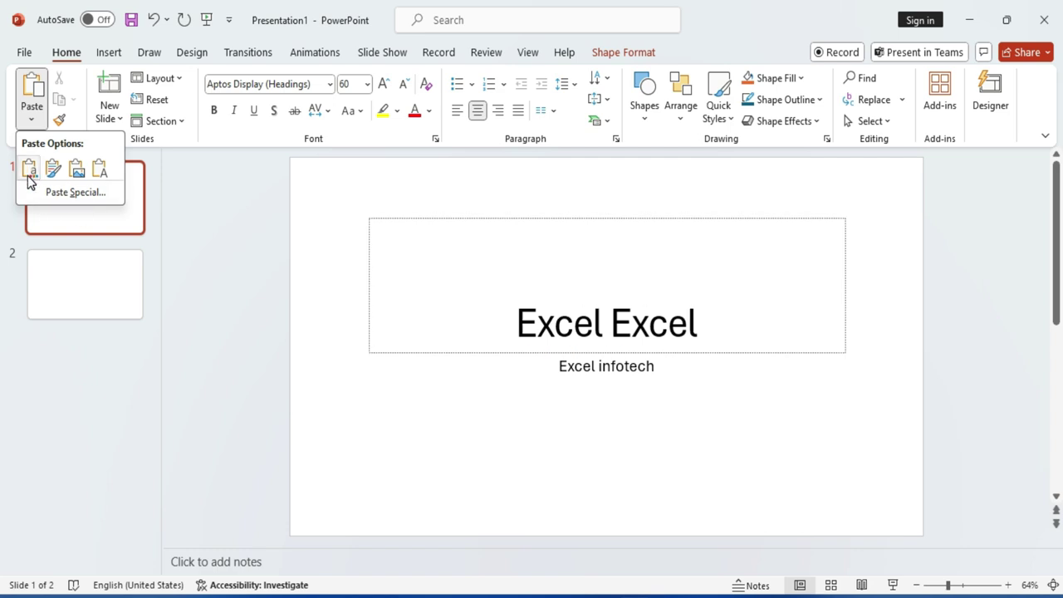
Select 'Excel' in the title and bring up Paste options at the subtitle's end
left_click(653, 324)
double_click(652, 324)
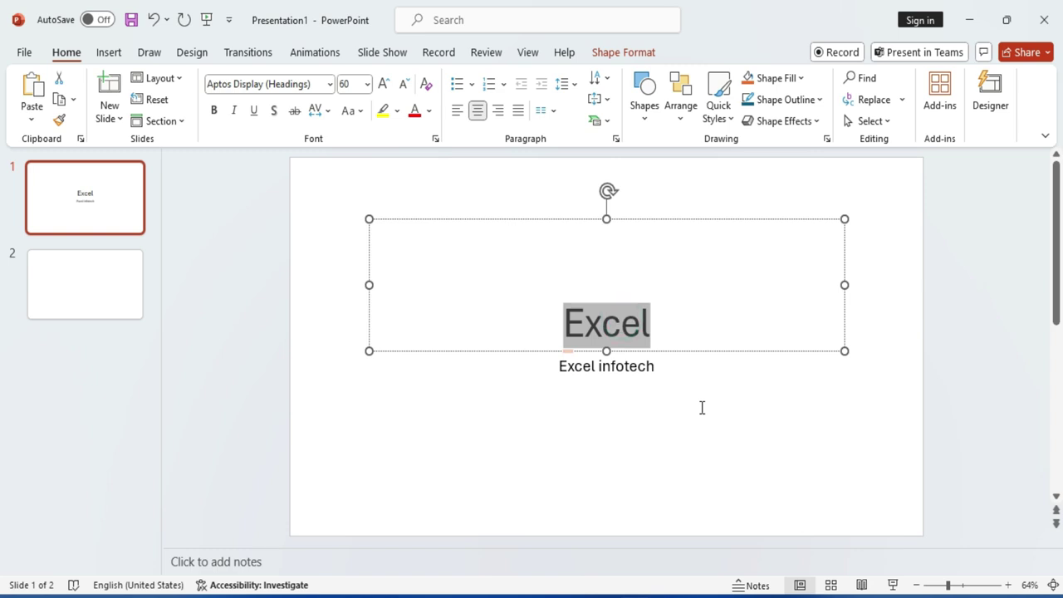
left_click(678, 370)
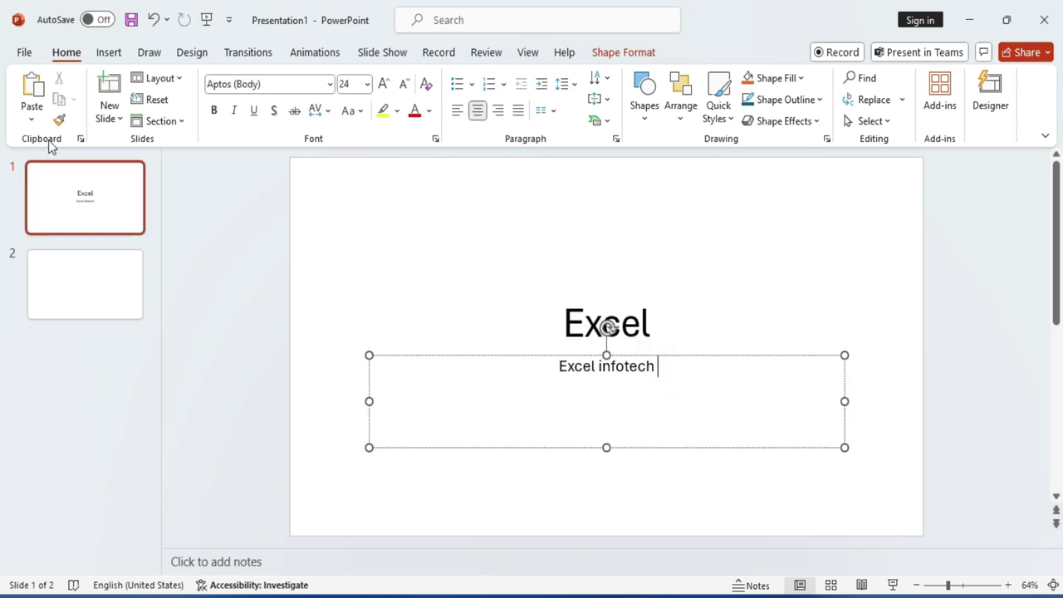
left_click(32, 118)
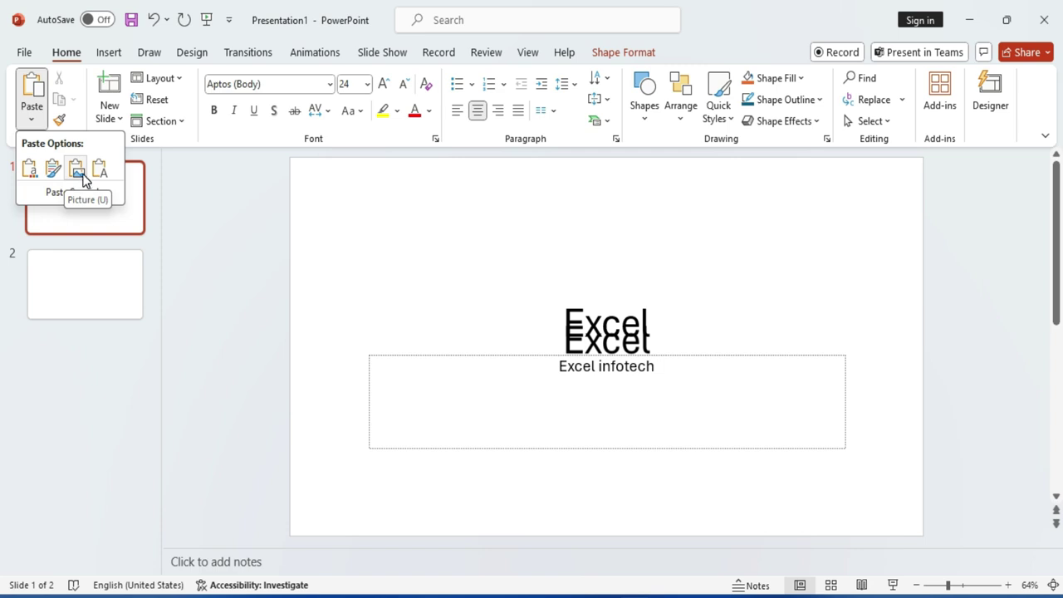
Paste 'Excel' as a picture, move it right, and apply a blue-accent design idea
left_click(83, 181)
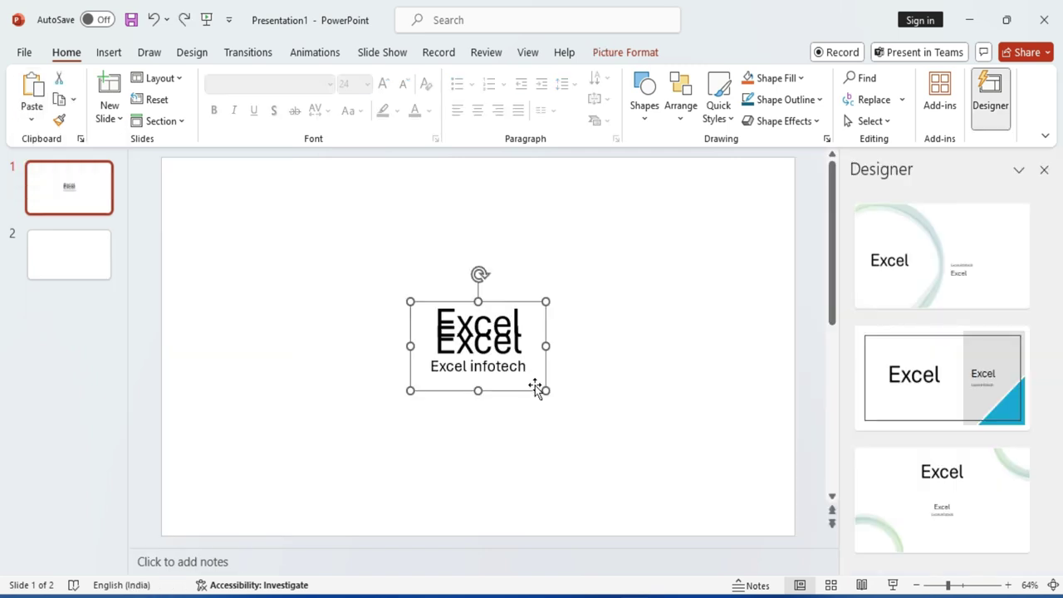
mouse_move(502, 342)
left_mouse_down()
mouse_move(561, 342)
mouse_move(618, 392)
mouse_move(625, 380)
left_mouse_up()
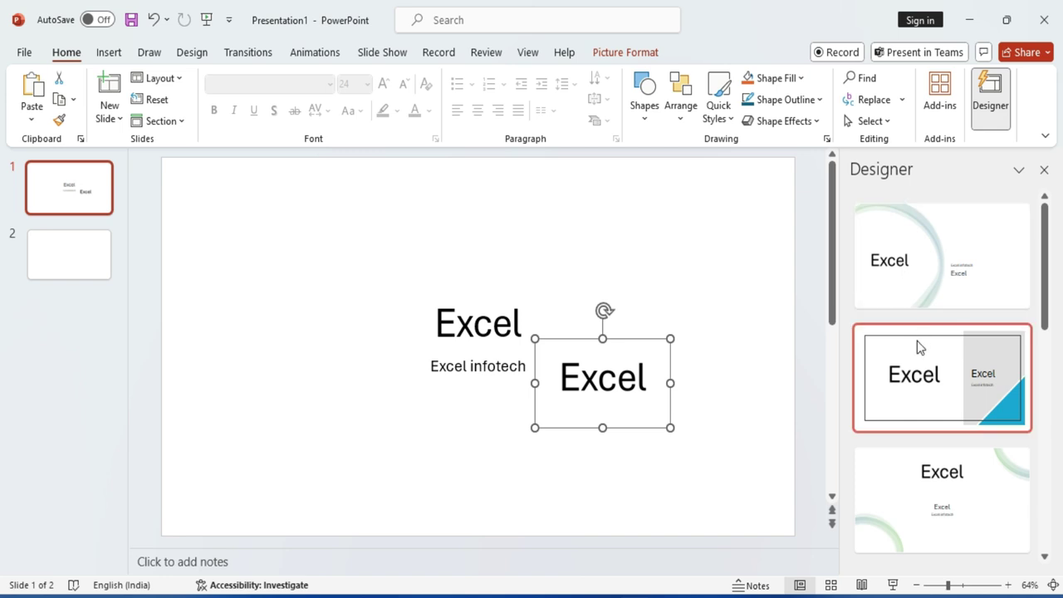
scroll(935, 316, "down", 3)
scroll(940, 414, "down", 4)
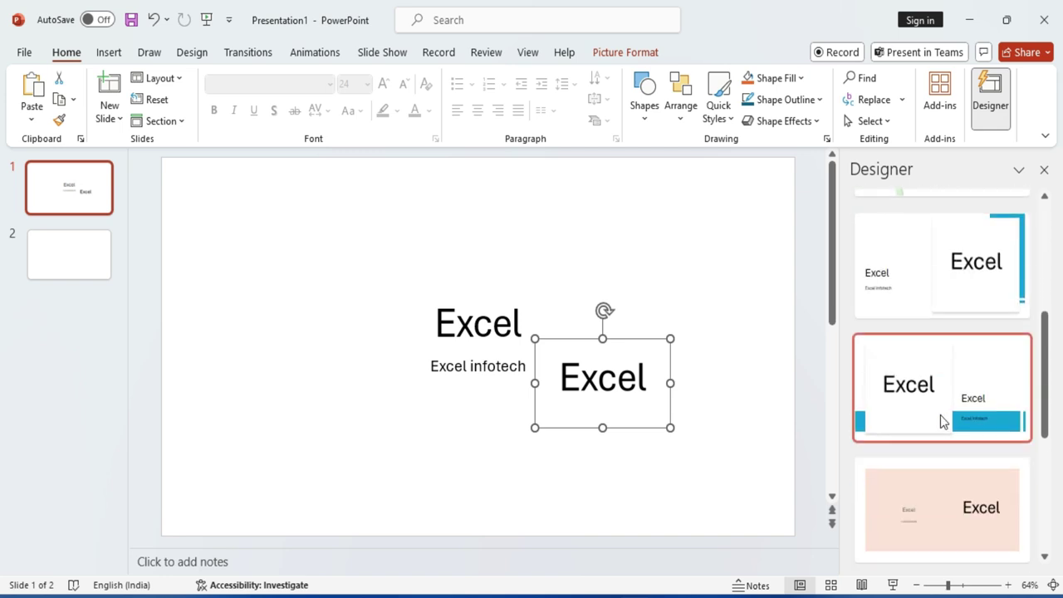
scroll(939, 415, "up", 1)
scroll(939, 414, "up", 1)
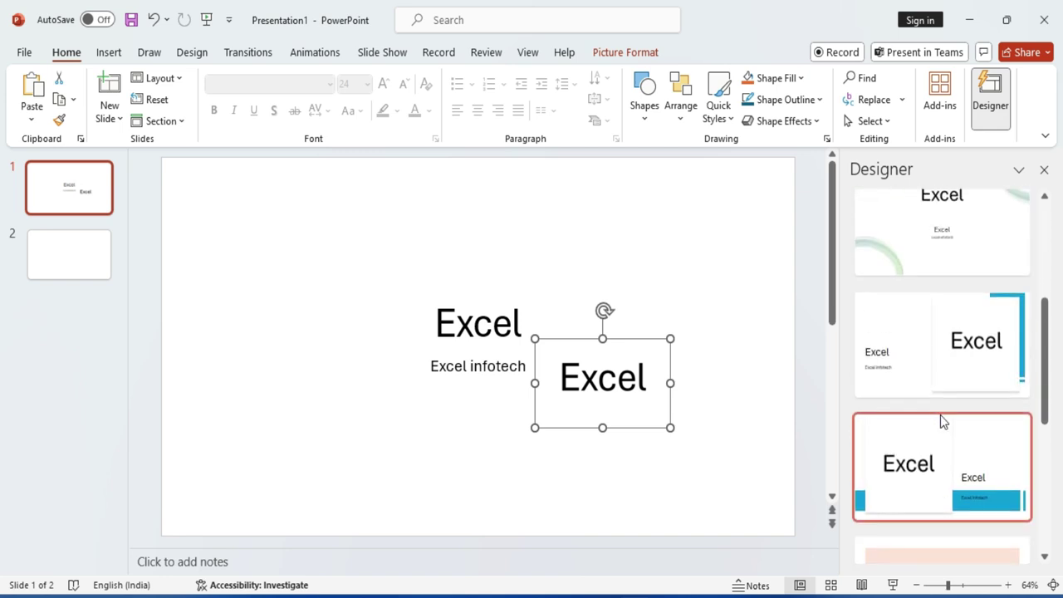
left_click(964, 347)
left_click_drag(676, 308, 676, 307)
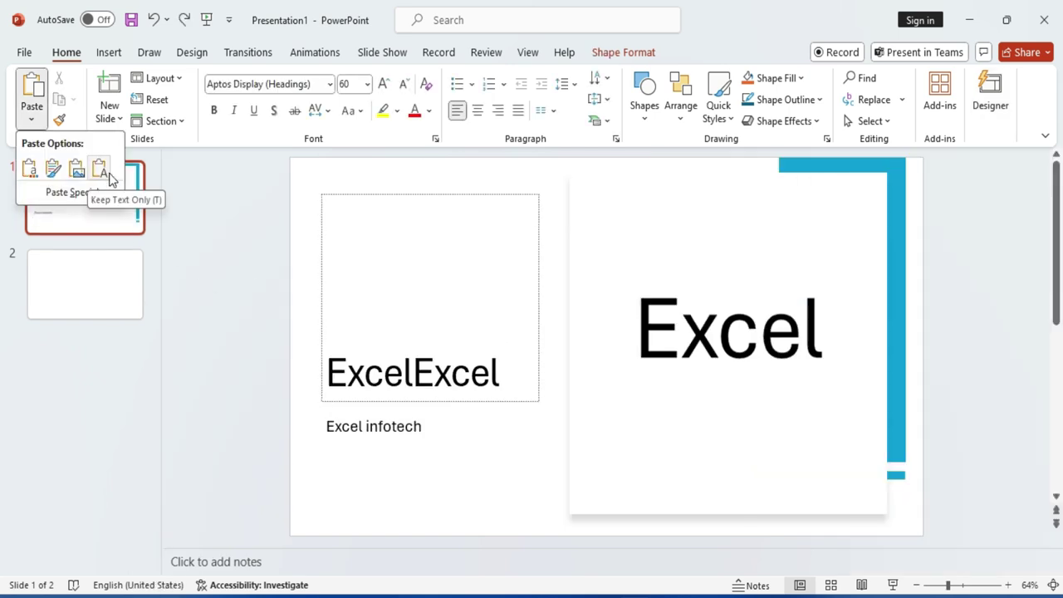
Go to blank slide 2 and start editing its title placeholder
left_click(438, 441)
left_click(78, 291)
left_click(421, 215)
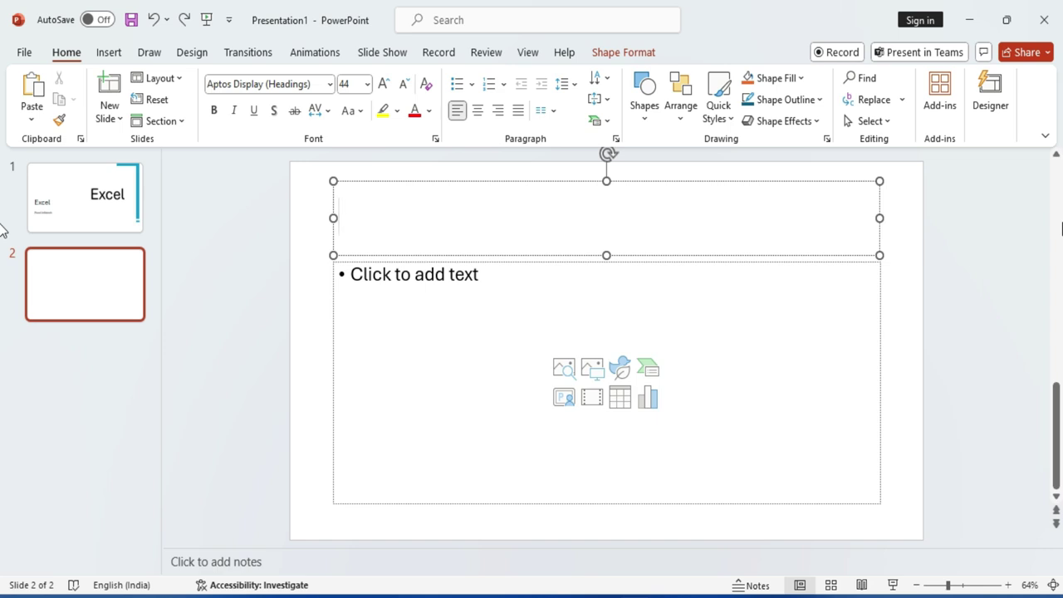
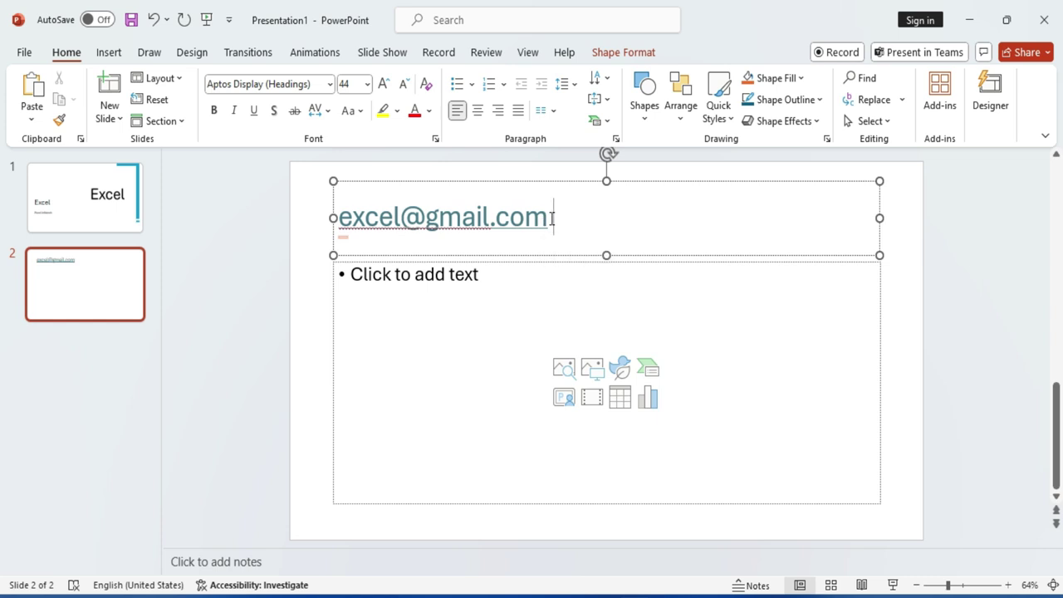
left_click_drag(553, 219, 339, 219)
key("ctrl+c")
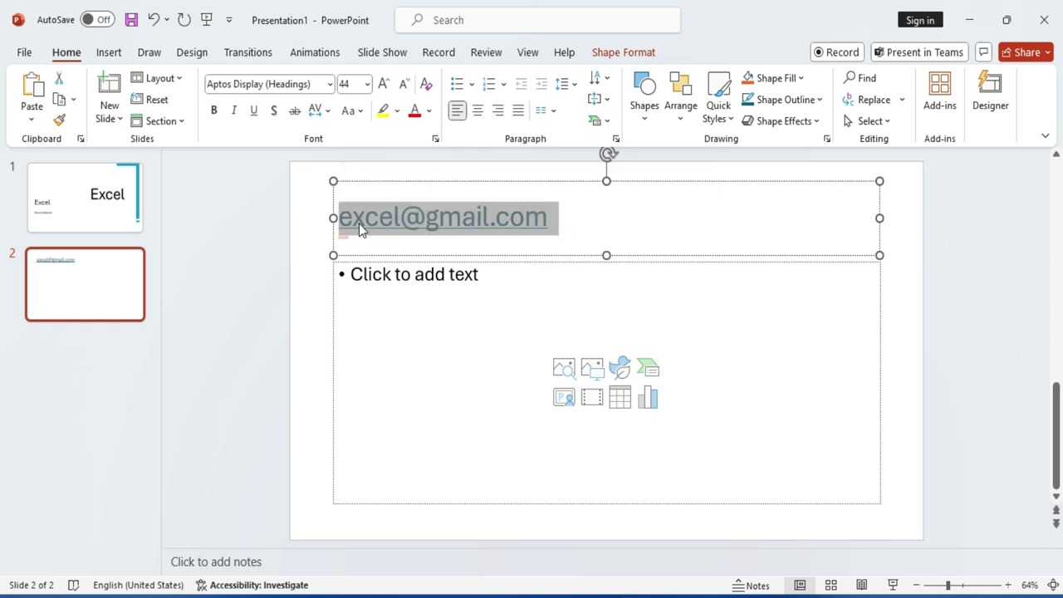
left_click(410, 282)
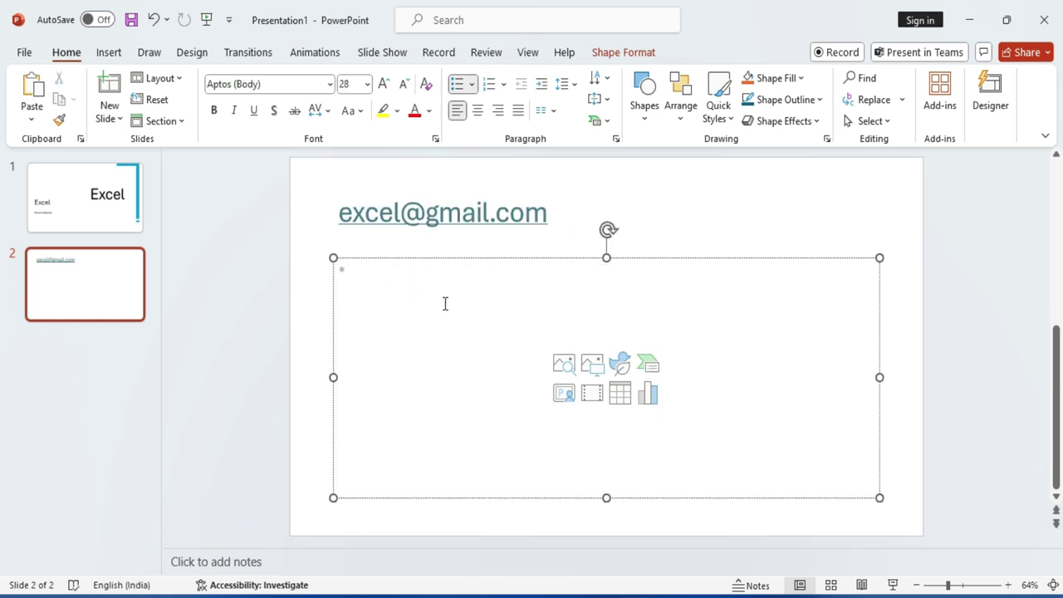
key("ctrl+v")
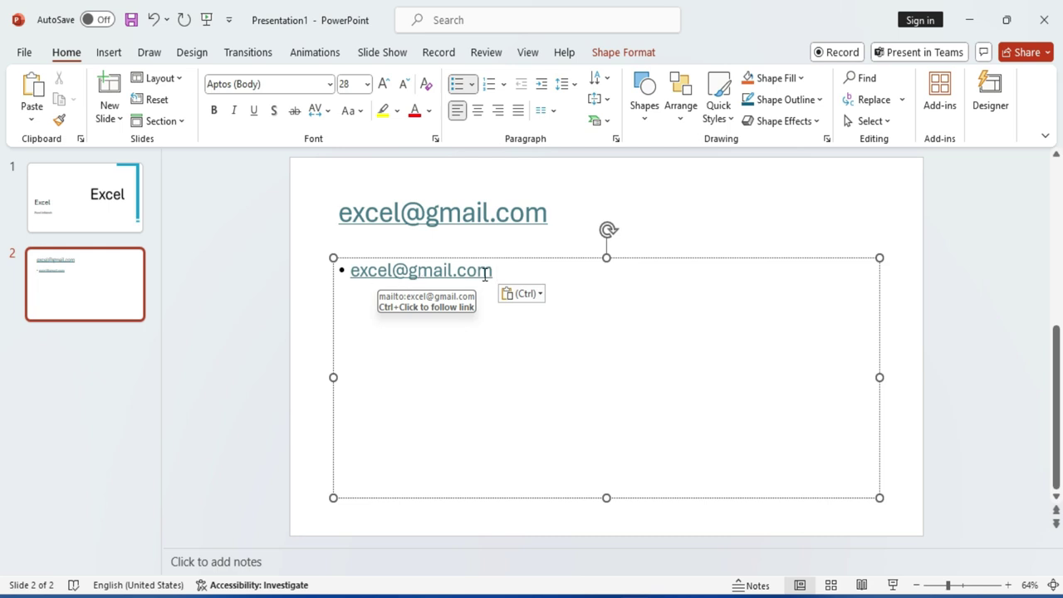
key("ctrl+z")
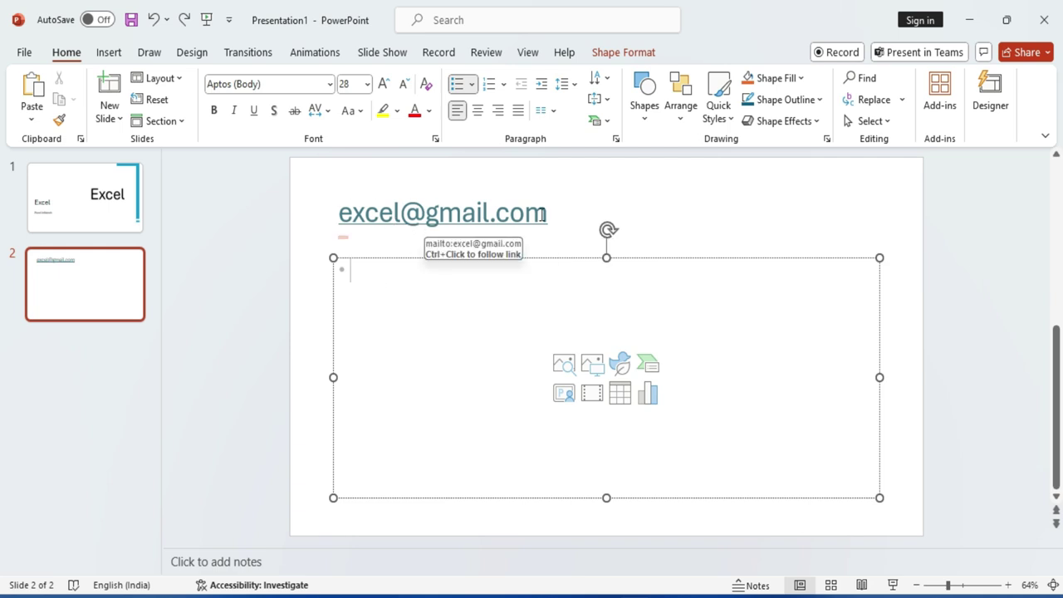
left_click_drag(550, 213, 353, 213)
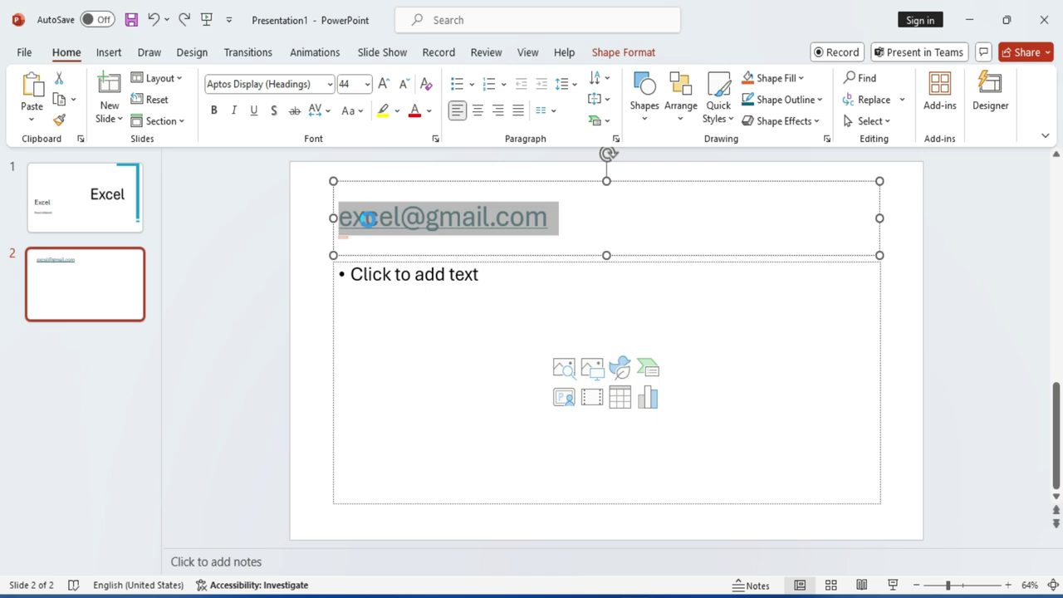
Paste the copied text into slide 2's empty body with Keep Text Only
left_click(391, 277)
left_click(31, 119)
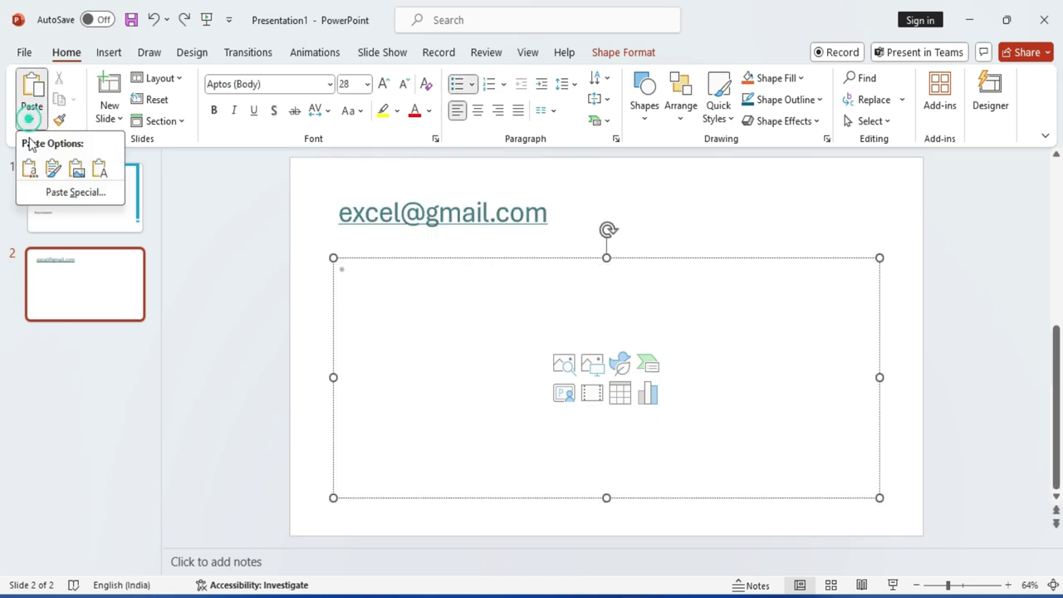
left_click(99, 169)
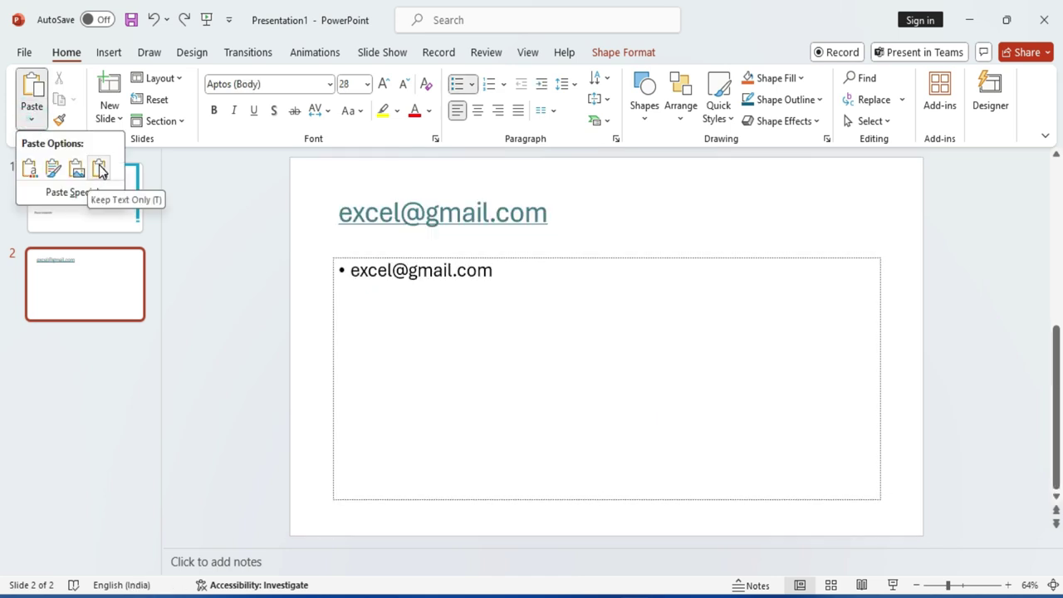
left_click(100, 169)
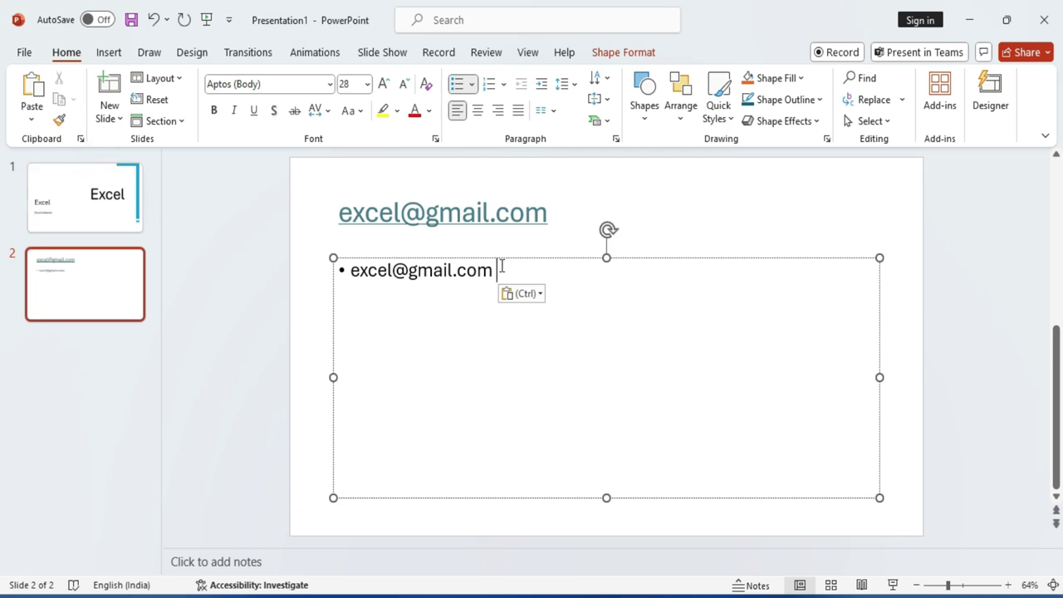
left_click_drag(500, 270, 344, 267)
key("Right")
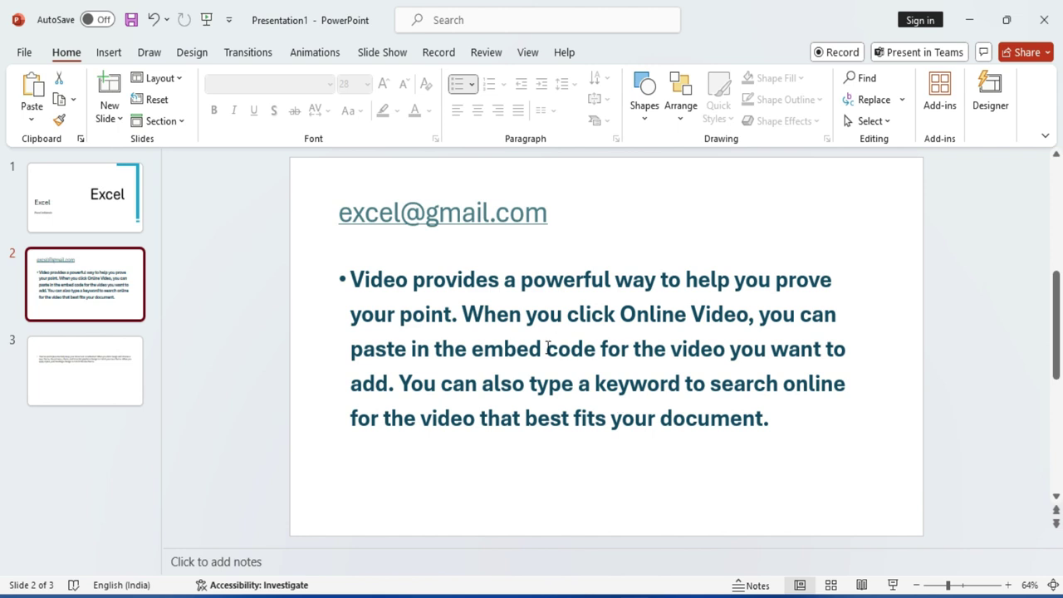
Pick up the bold teal formatting of slide 2's Video paragraph with Format Painter
left_click(526, 318)
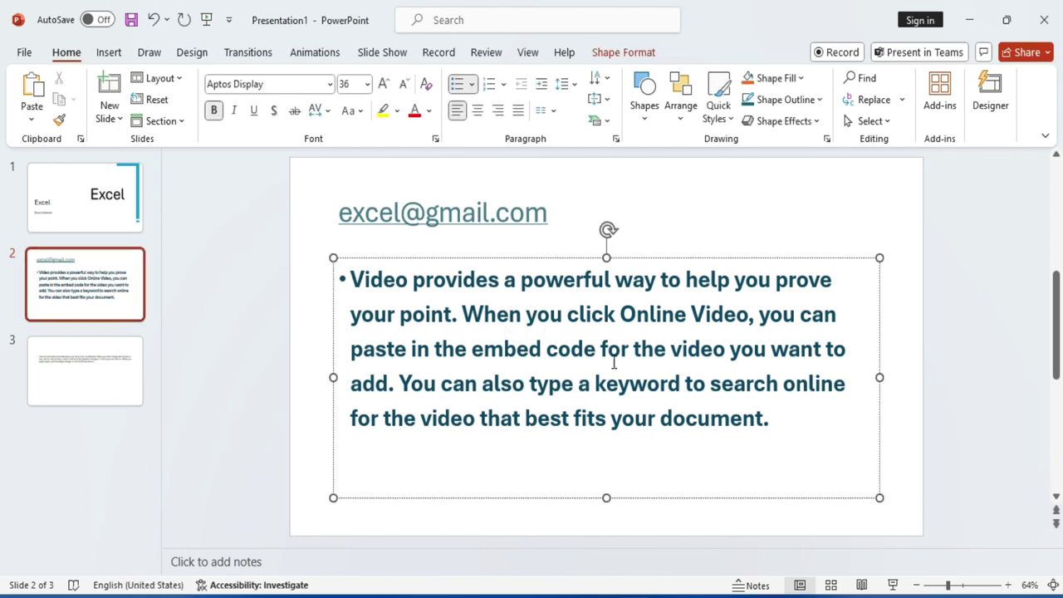
left_click(135, 349)
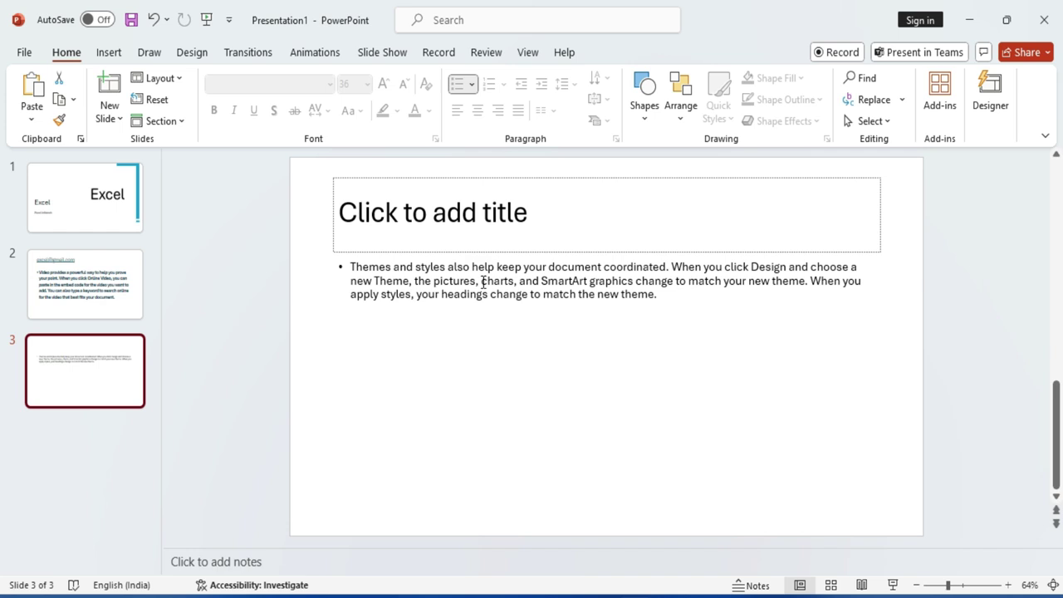
left_click(49, 299)
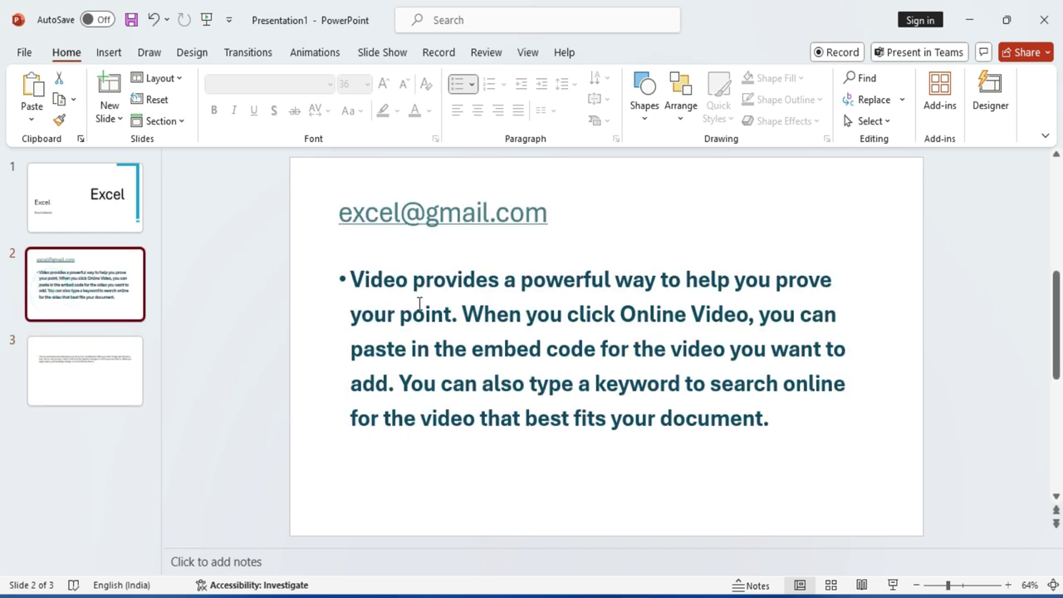
left_click(483, 314)
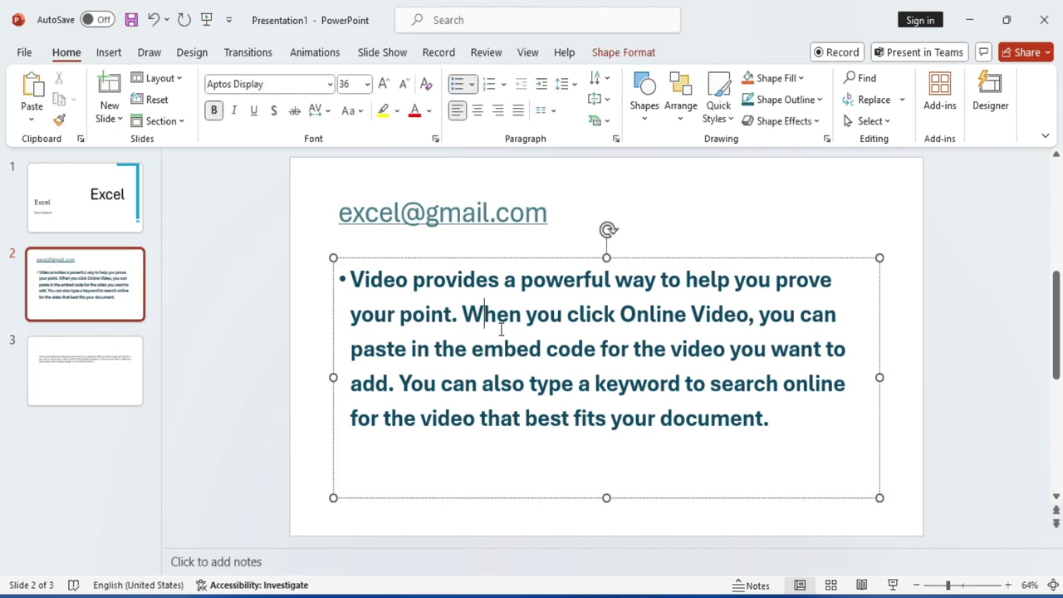
left_click(60, 121)
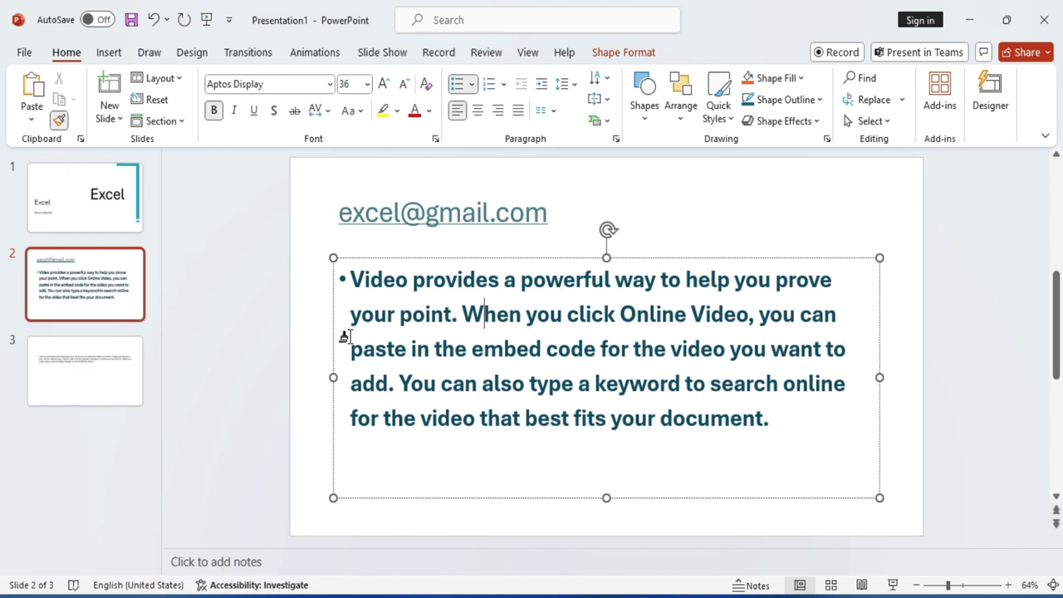
Paint that style onto 'styles, your headings change to match the new theme.' on slide 3
left_click(75, 357)
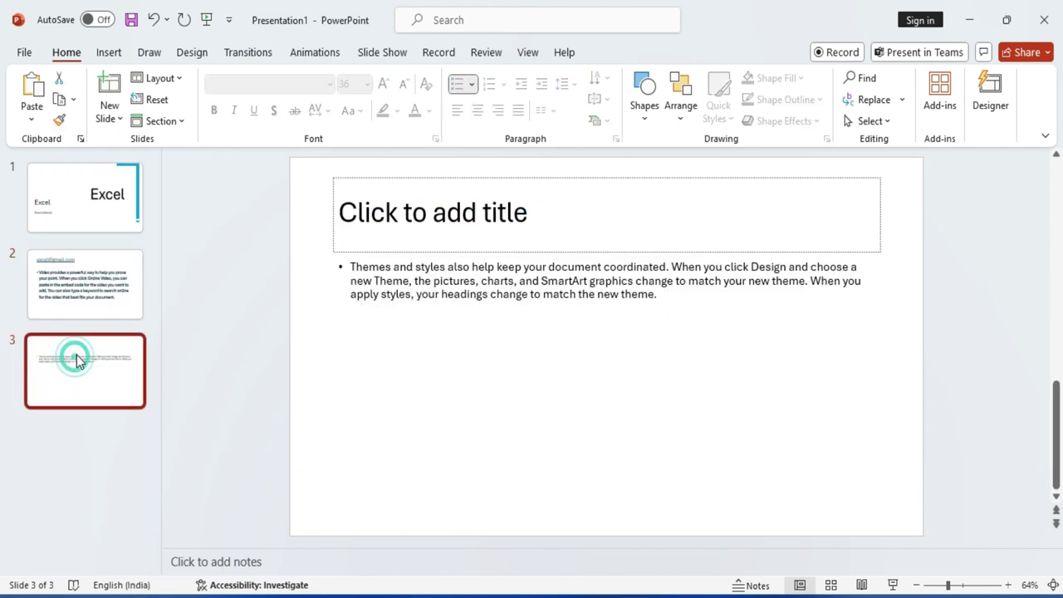
left_click(397, 297)
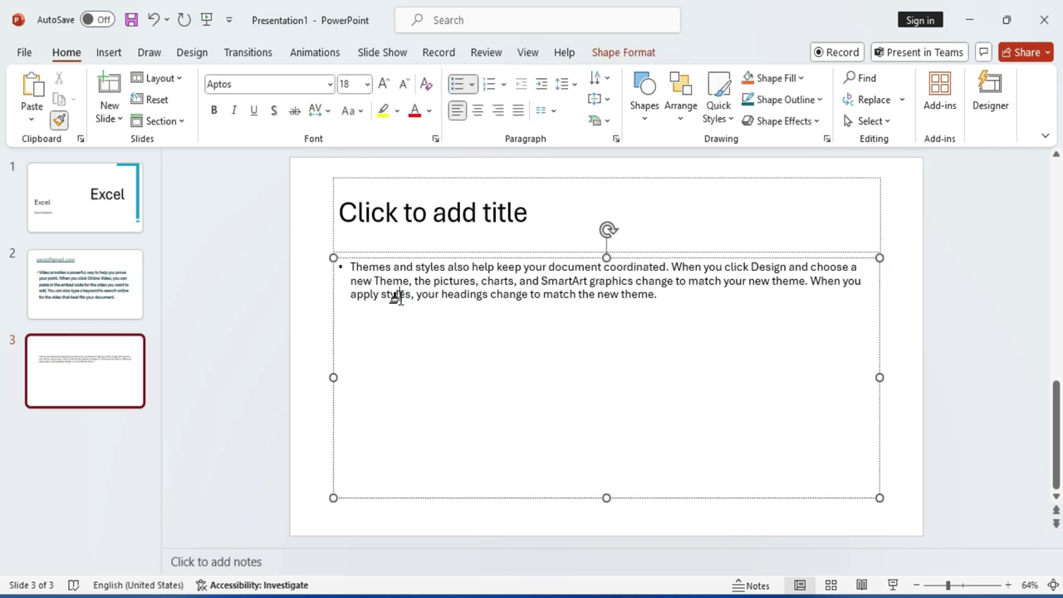
left_click_drag(397, 298, 609, 304)
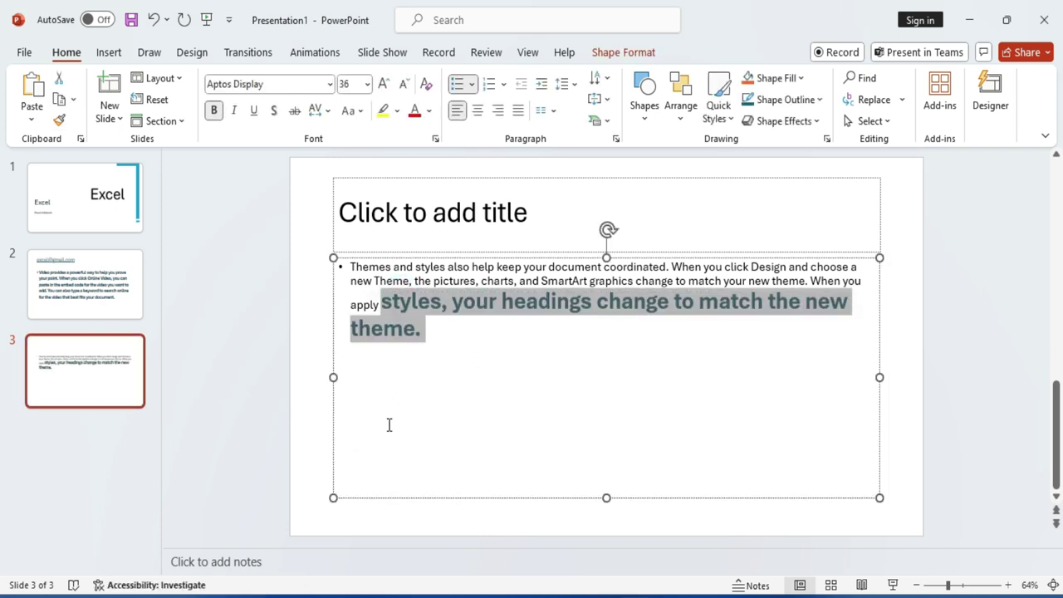
left_click(454, 384)
left_click(454, 384)
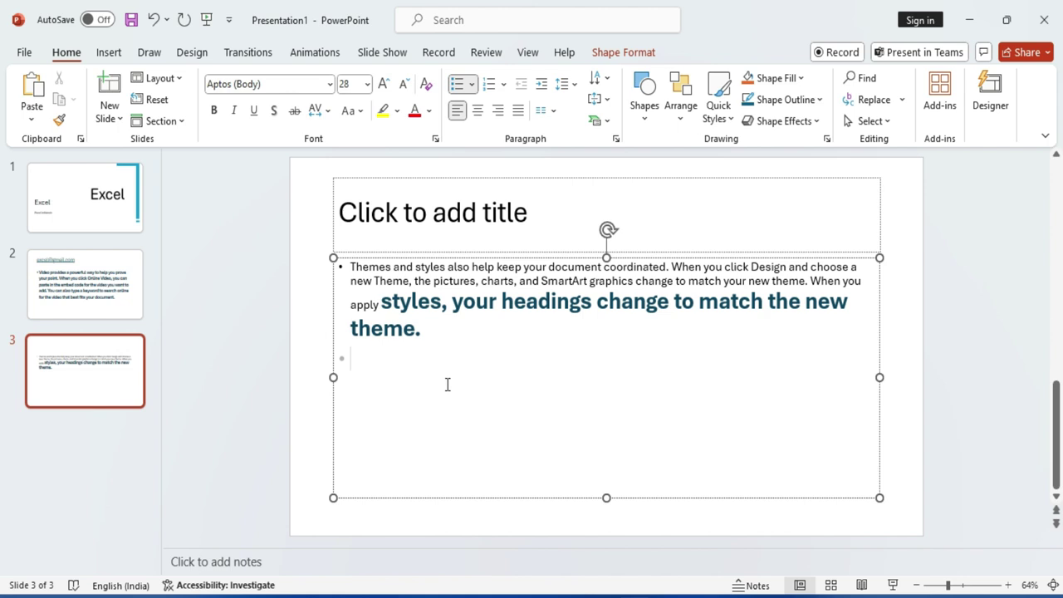
left_click(33, 282)
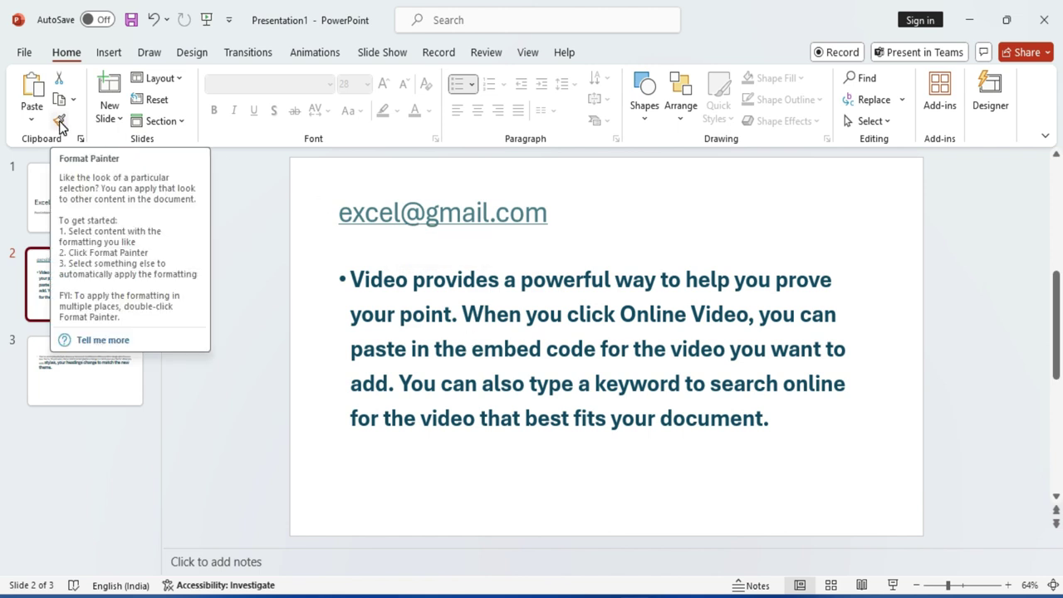
Lock Format Painter on slide 2's paragraph and paint 'Themes and', 'keep your document', 'match your new theme'
left_click(501, 418)
left_click(60, 122)
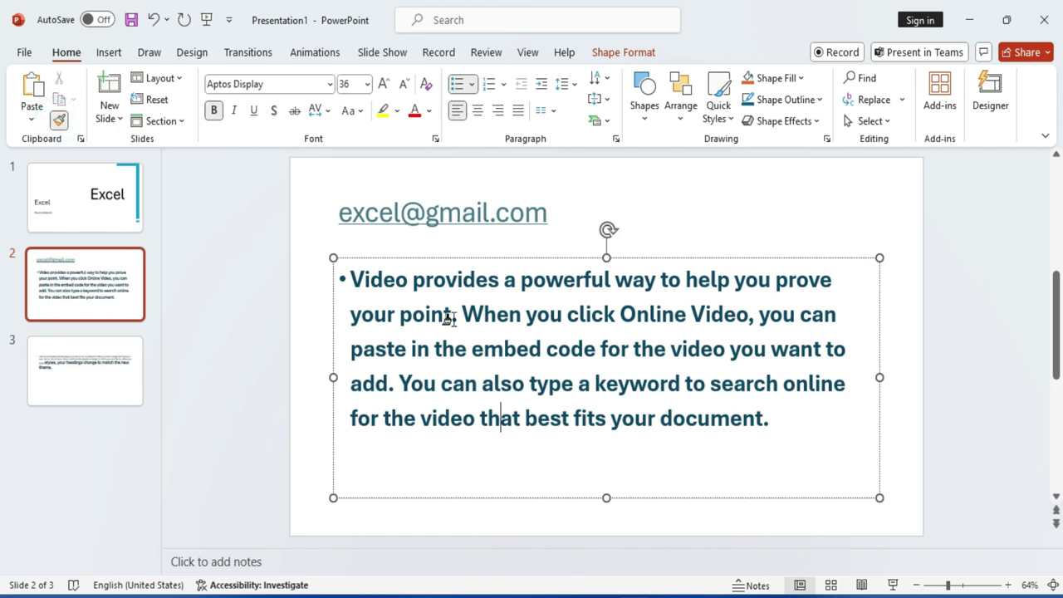
left_click(85, 372)
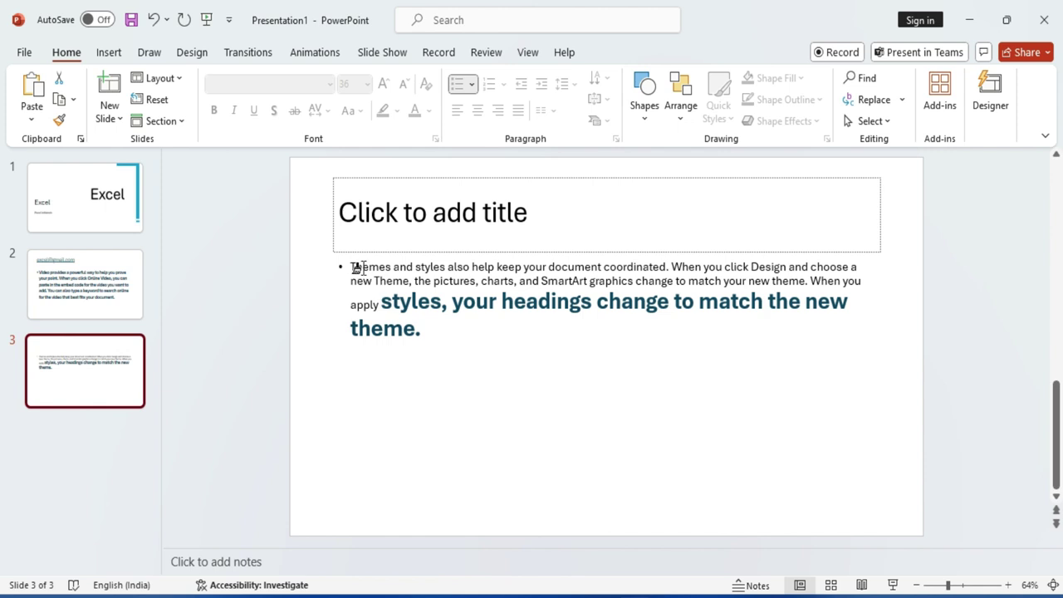
left_click_drag(350, 267, 410, 267)
left_click_drag(561, 282, 664, 282)
left_click_drag(352, 318, 465, 316)
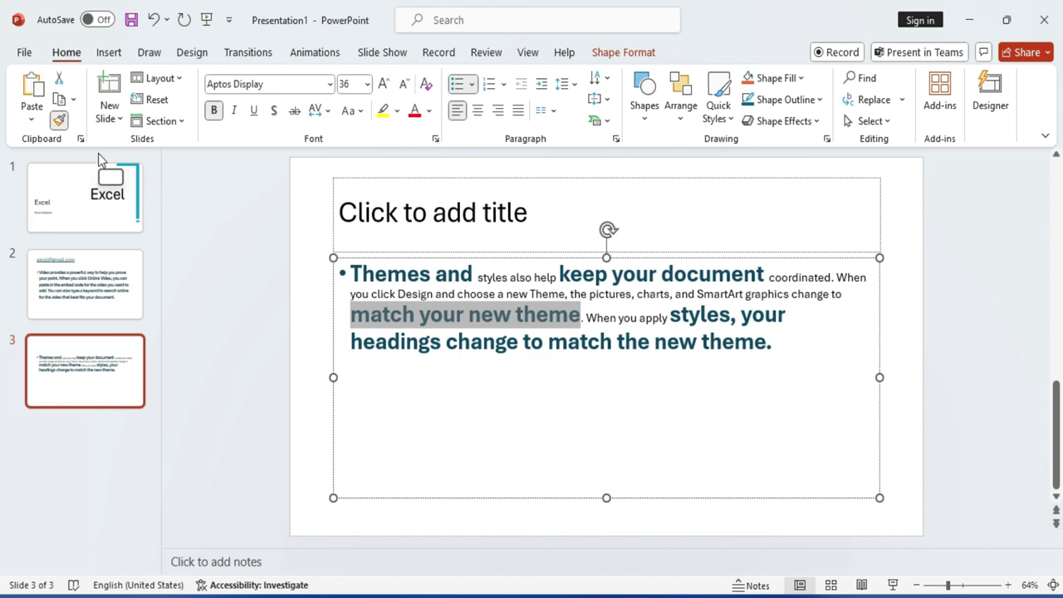
left_click(60, 122)
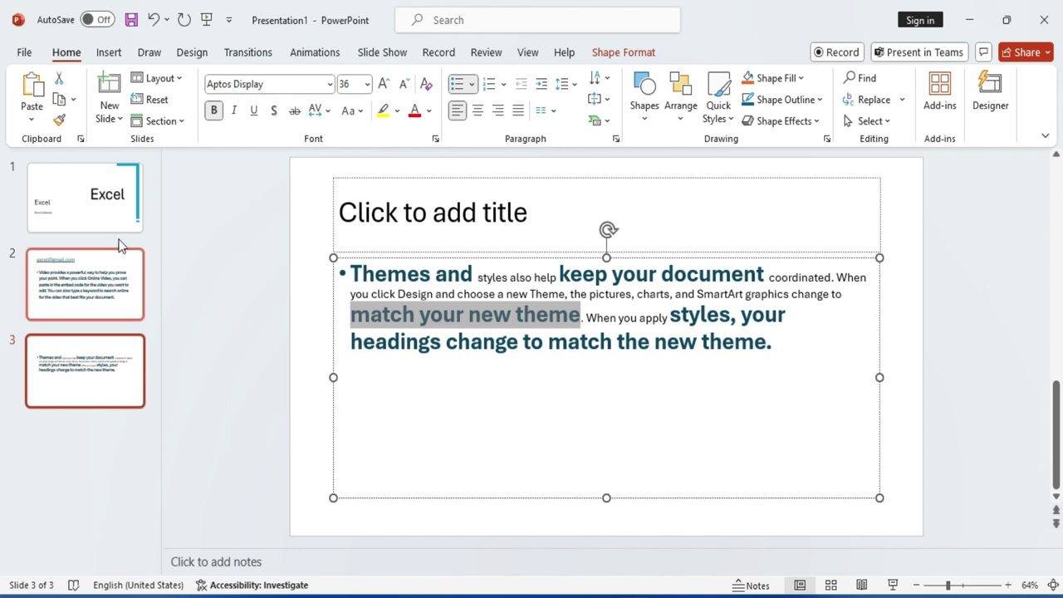
Open the Office Clipboard pane, copy 'Themes and styles' from slide 3, and return to slide 2
left_click(80, 139)
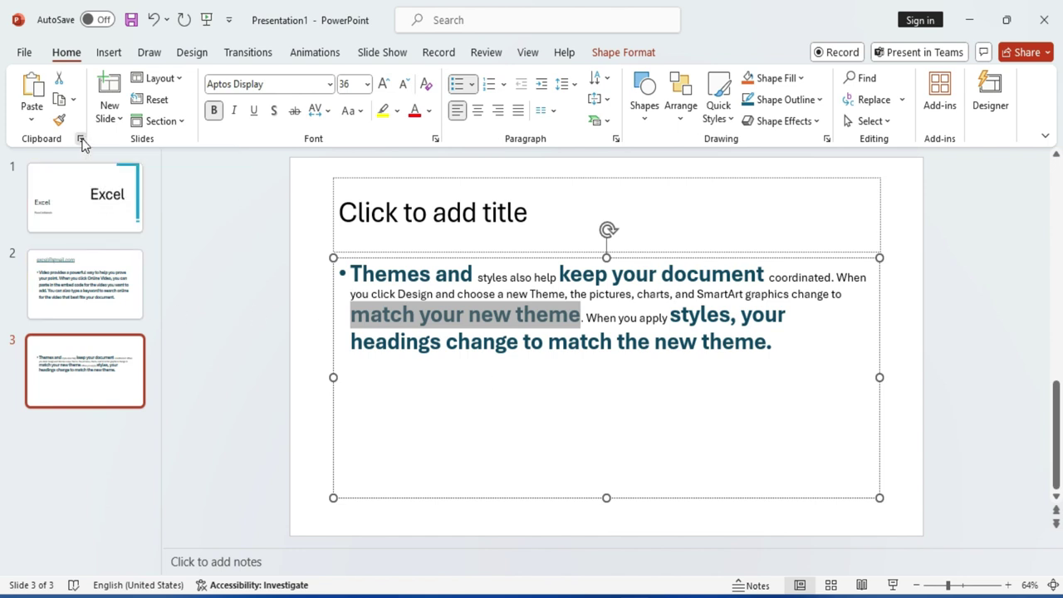
mouse_move(175, 273)
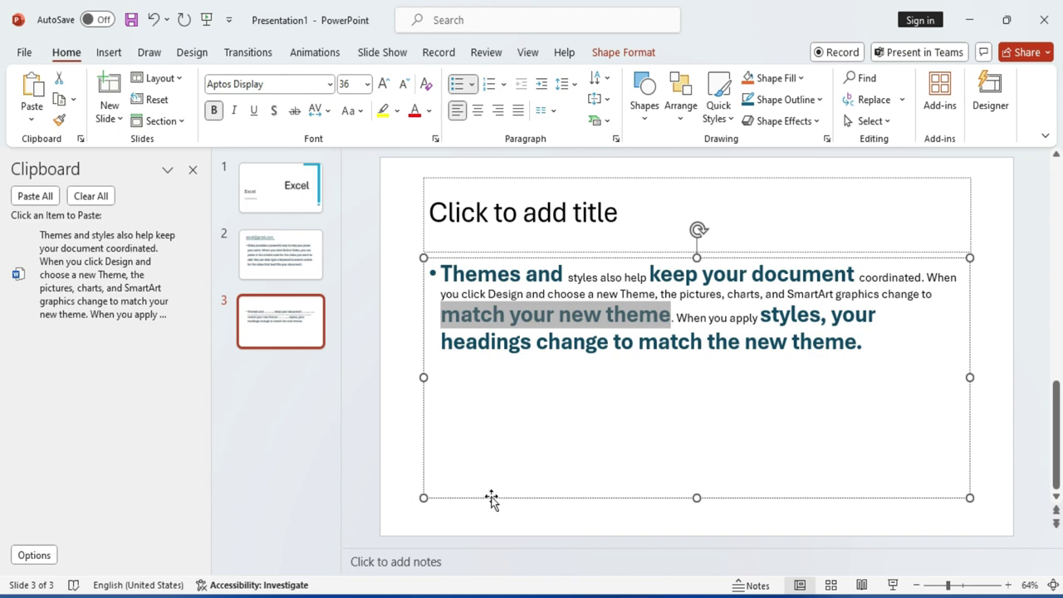
left_click(571, 443)
left_click_drag(439, 274, 598, 278)
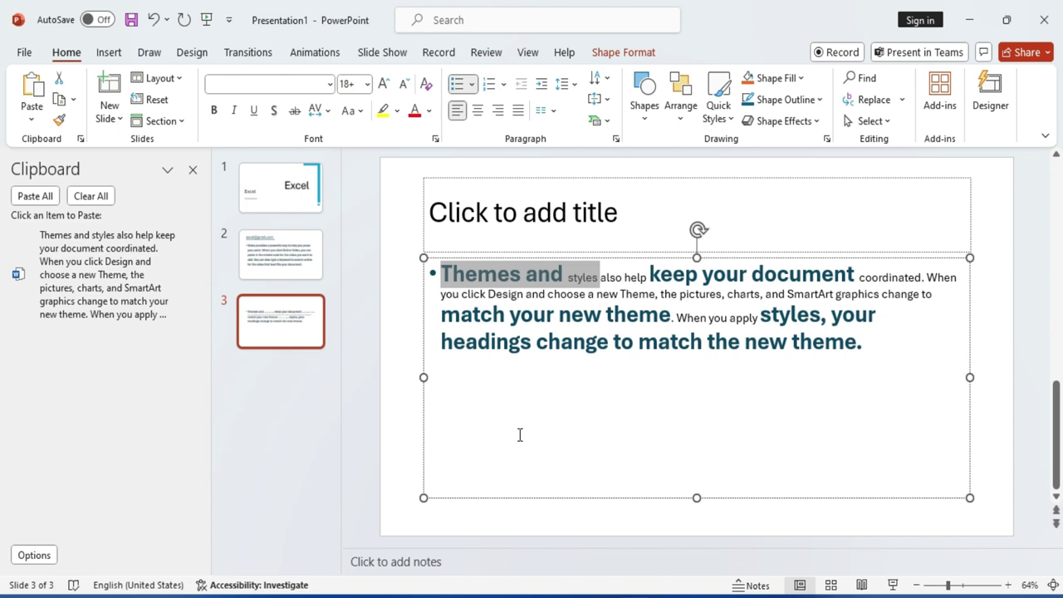
key("ctrl+c")
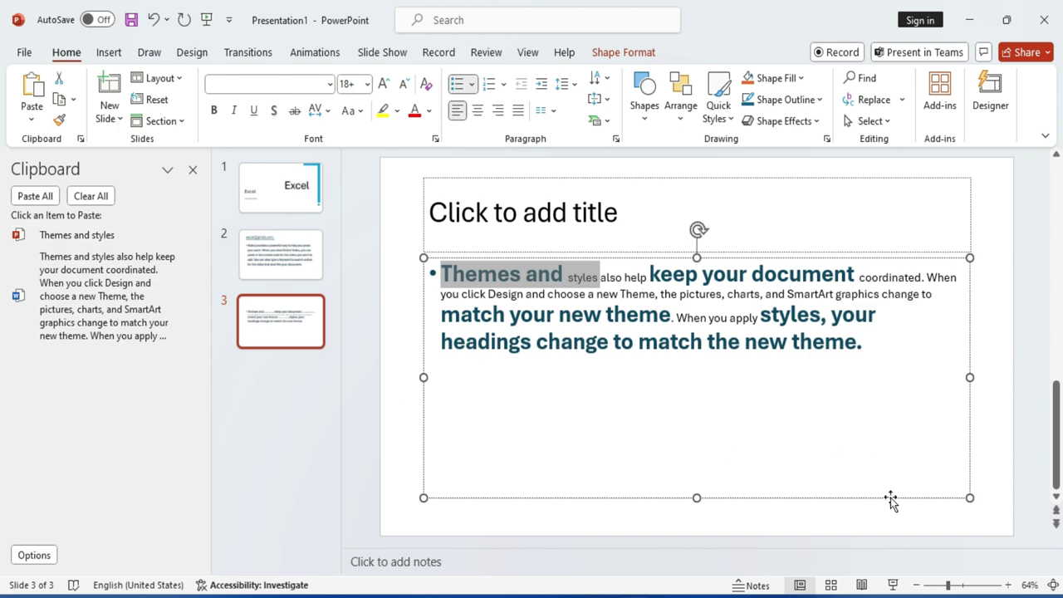
left_click(292, 265)
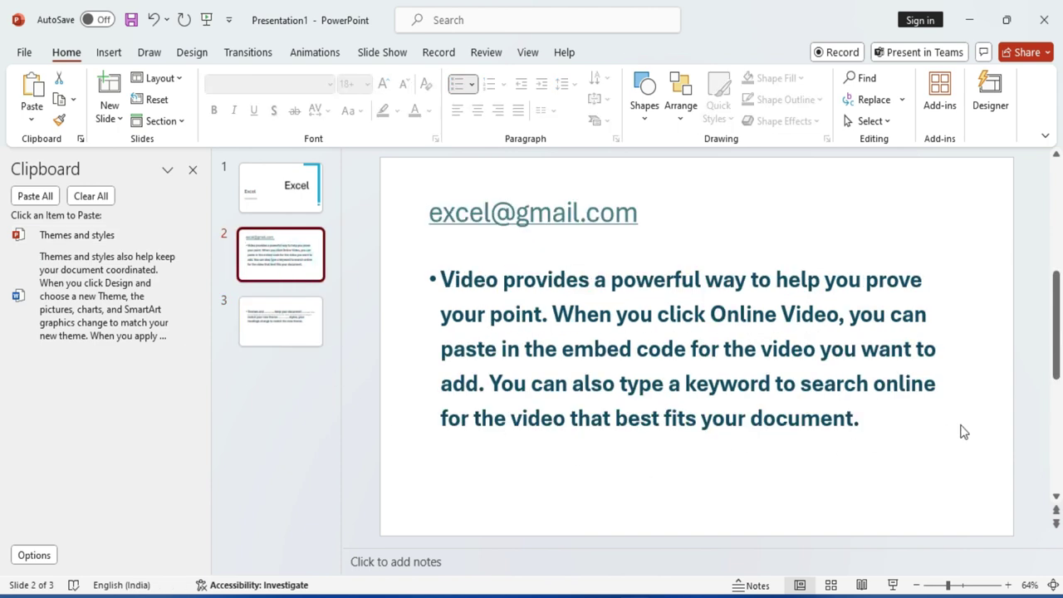
left_click(887, 418)
Paste 'Themes and styles' on slide 2, then copy the Computer Tips and Tricks 2022 intro opening
left_click(77, 310)
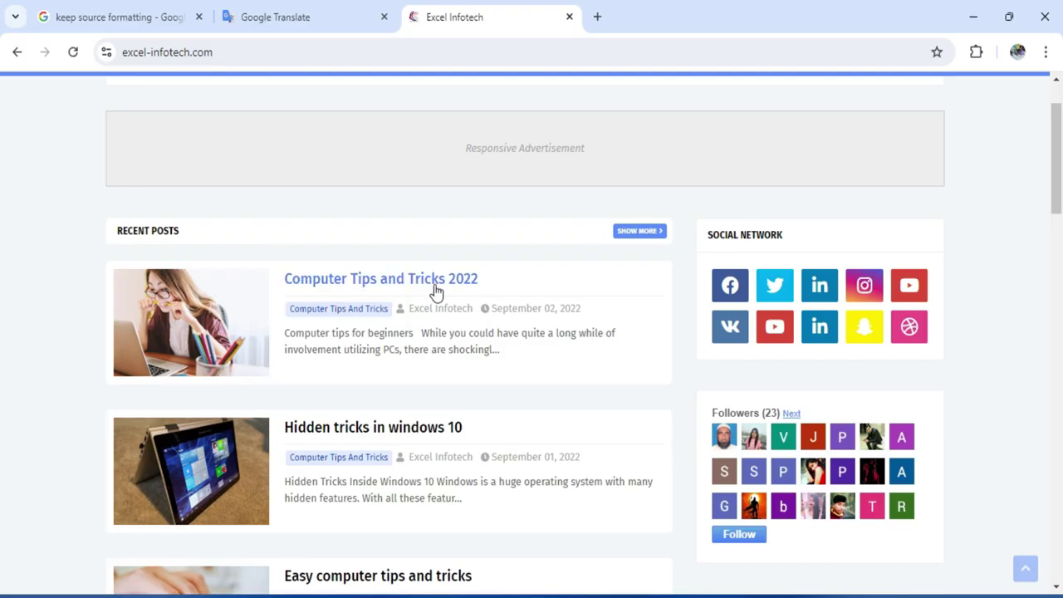
left_click(430, 285)
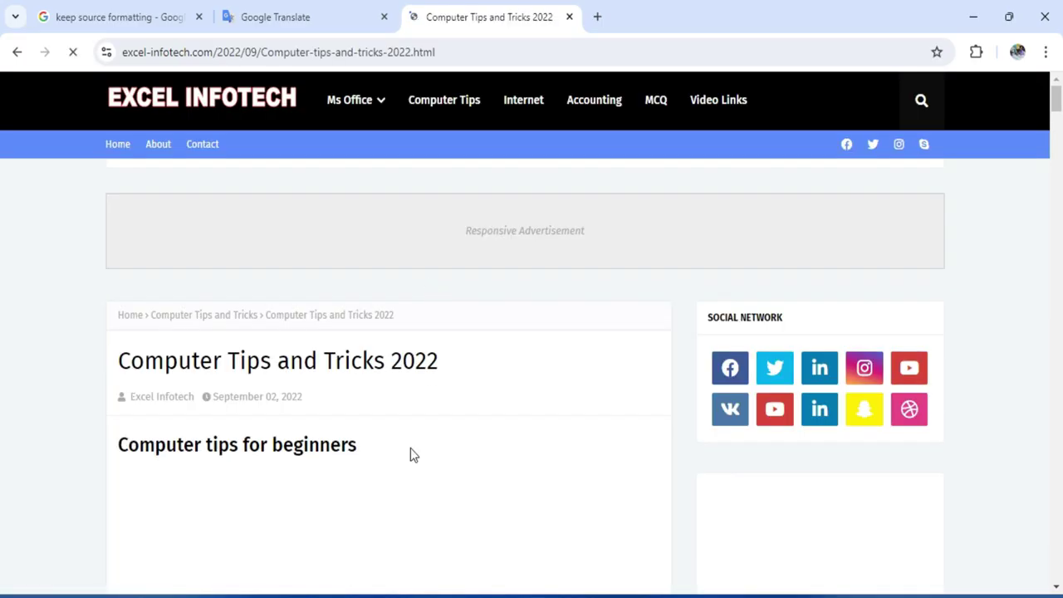
scroll(410, 447, "down", 6)
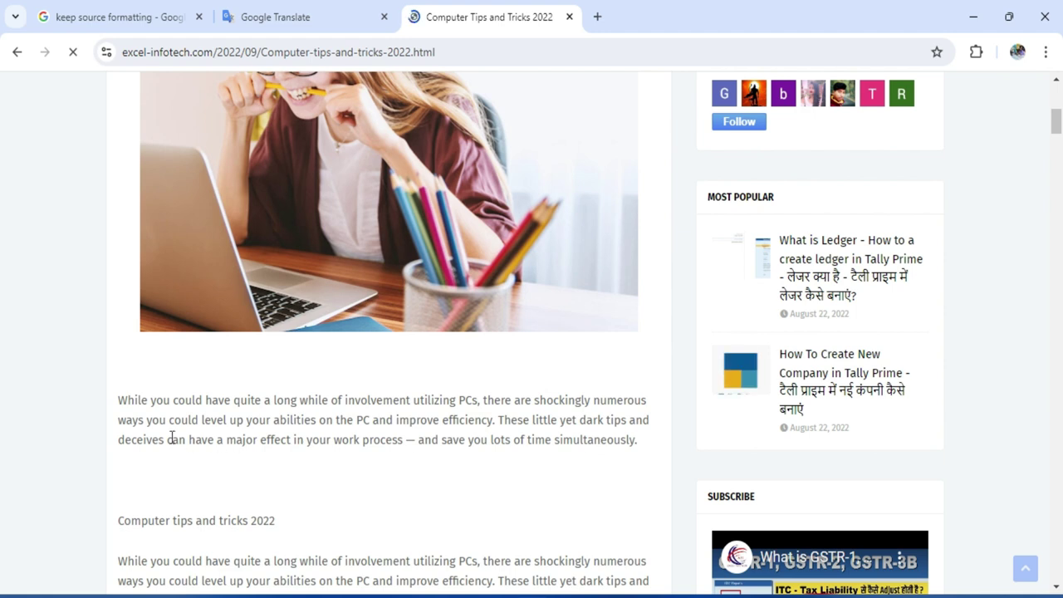
left_click_drag(118, 399, 347, 423)
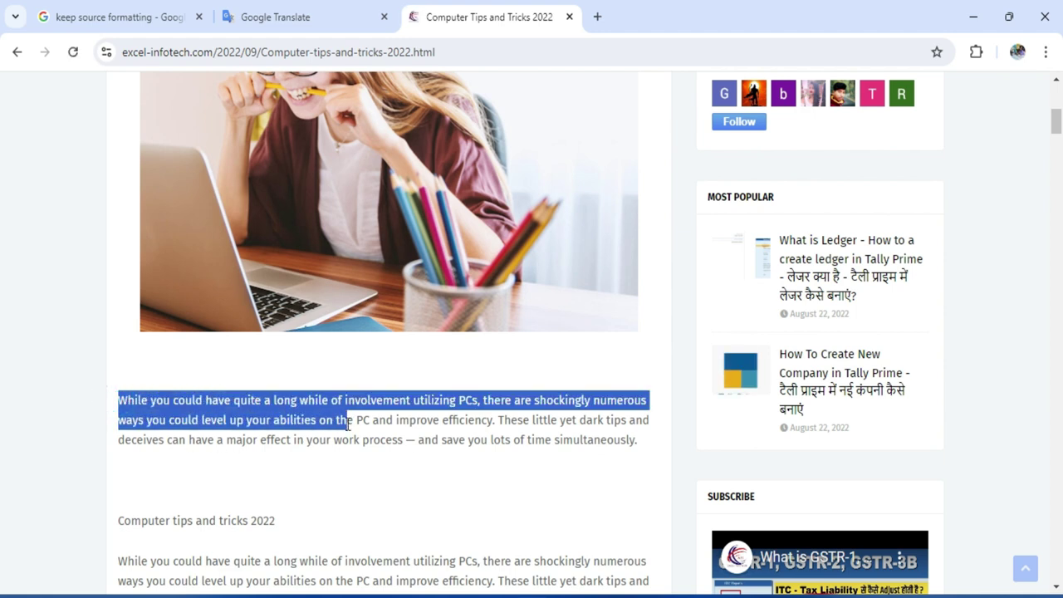
key("ctrl+c")
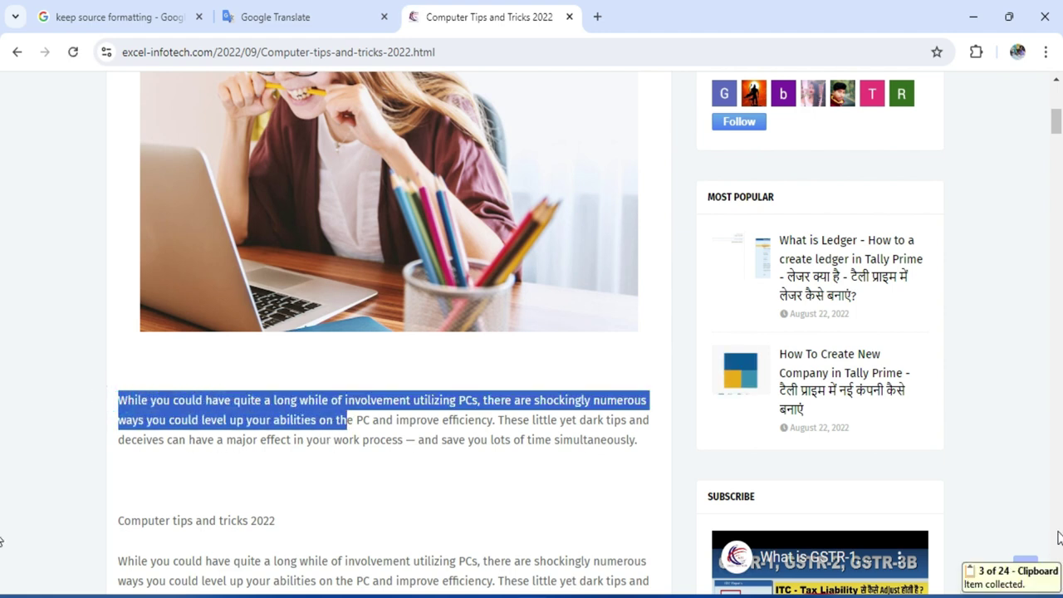
Add a blank slide 3 in PowerPoint and go back to scrolling the article in Chrome
left_click(993, 586)
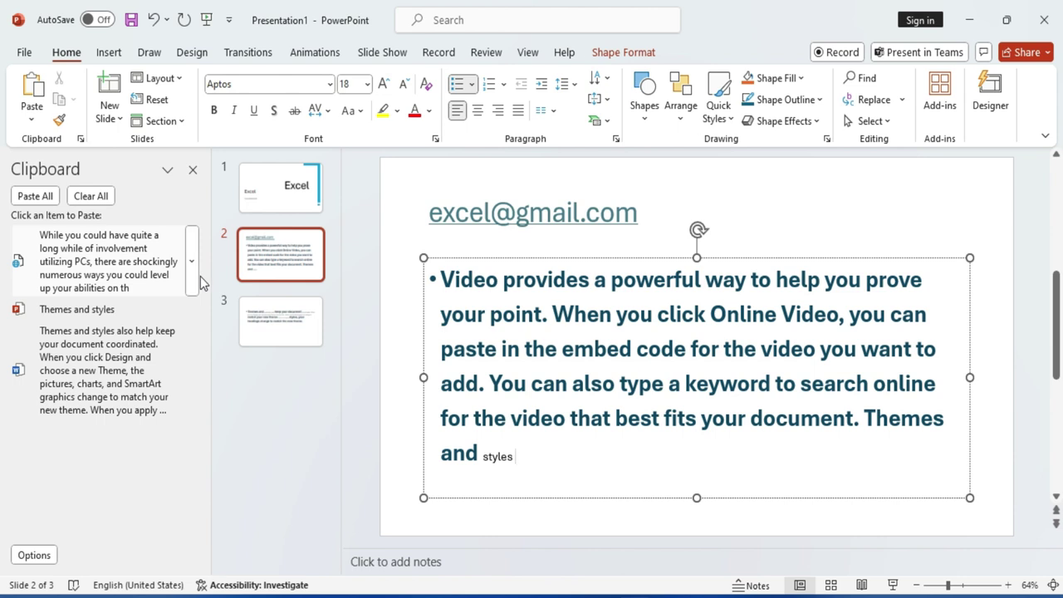
key("ctrl+m")
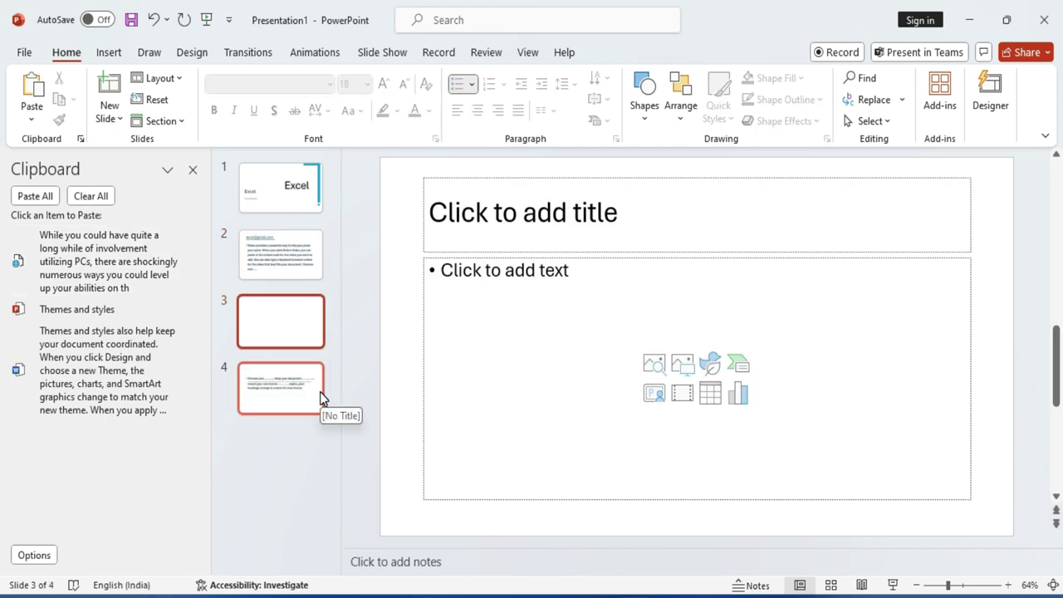
key("alt+Tab")
scroll(368, 348, "down", 3)
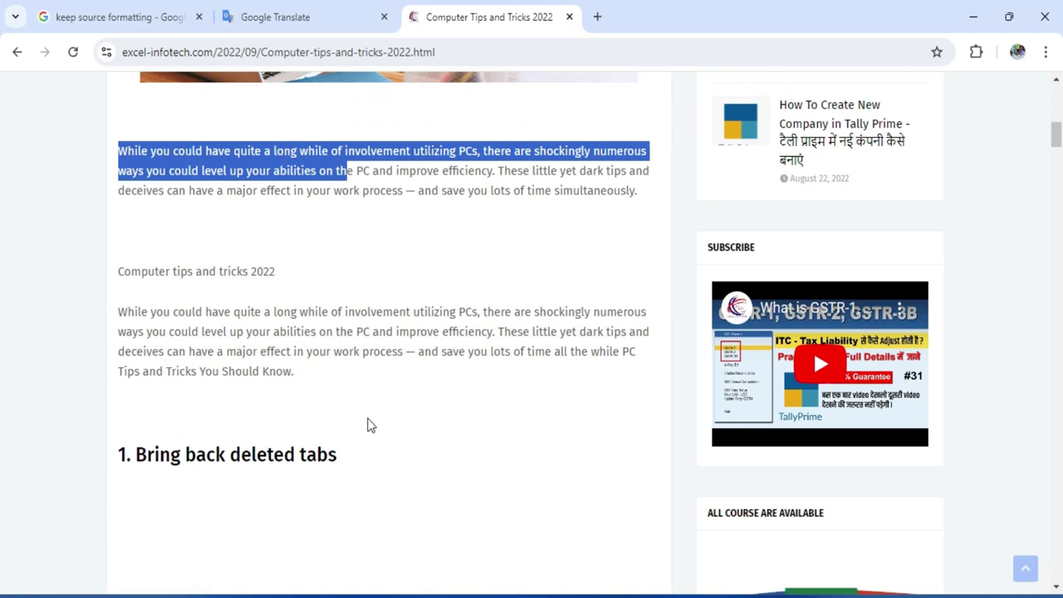
scroll(368, 415, "down", 1)
Copy the second 'While you could…' opening and the passage about reopening a closed tab
mouse_move(117, 231)
left_mouse_down()
mouse_move(217, 251)
mouse_move(321, 251)
left_mouse_up()
key("ctrl+c")
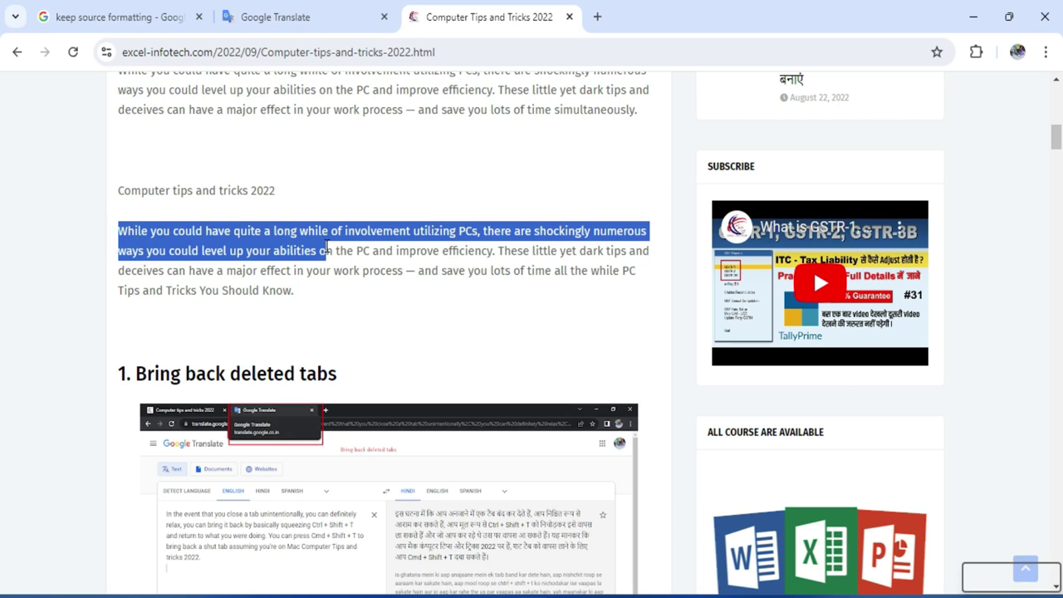
scroll(346, 310, "down", 5)
left_click_drag(202, 326, 383, 357)
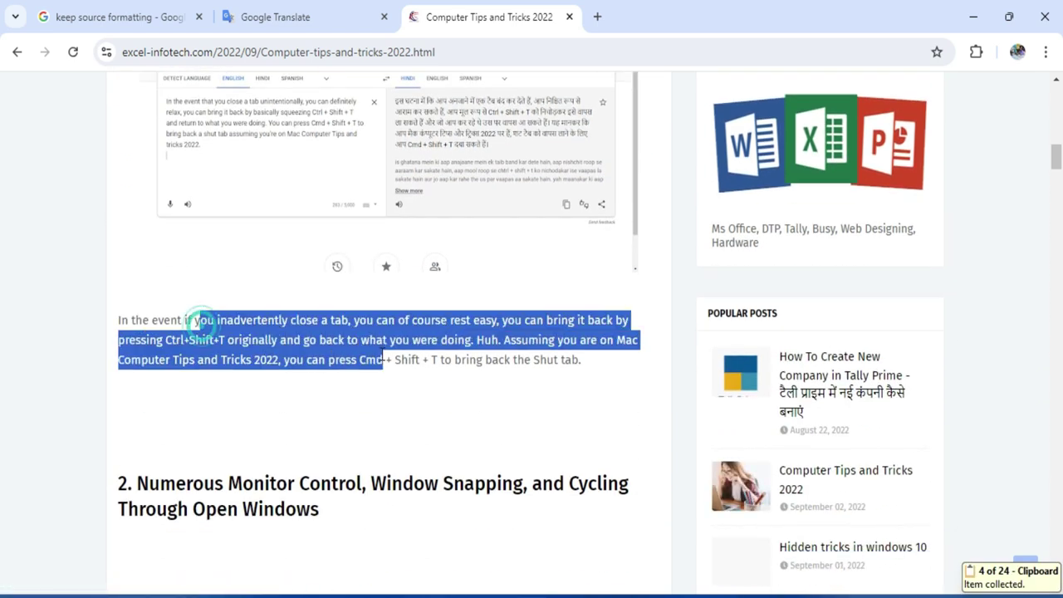
key("ctrl+c")
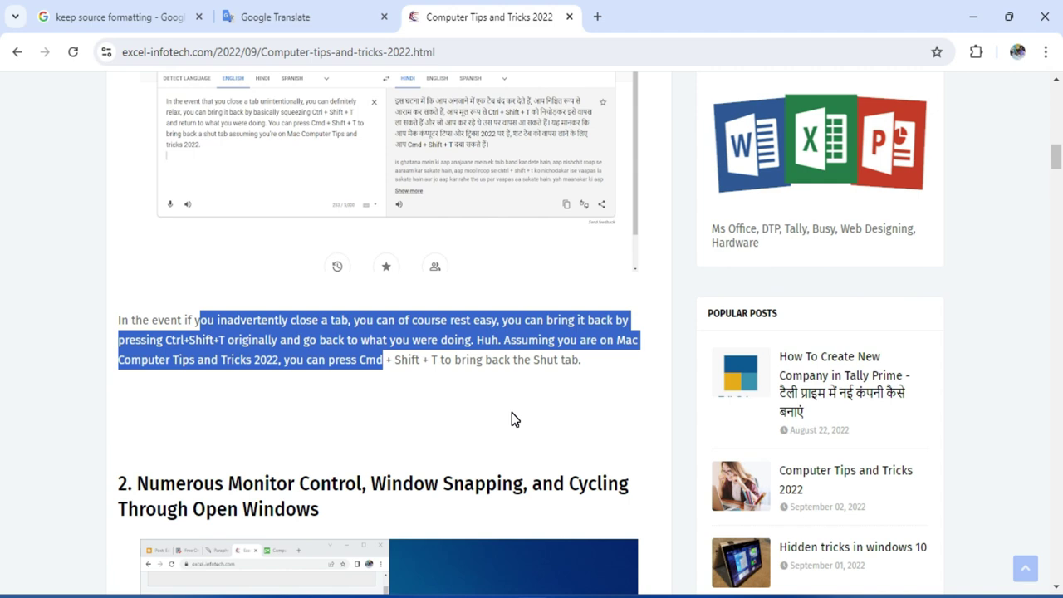
key("alt+Tab")
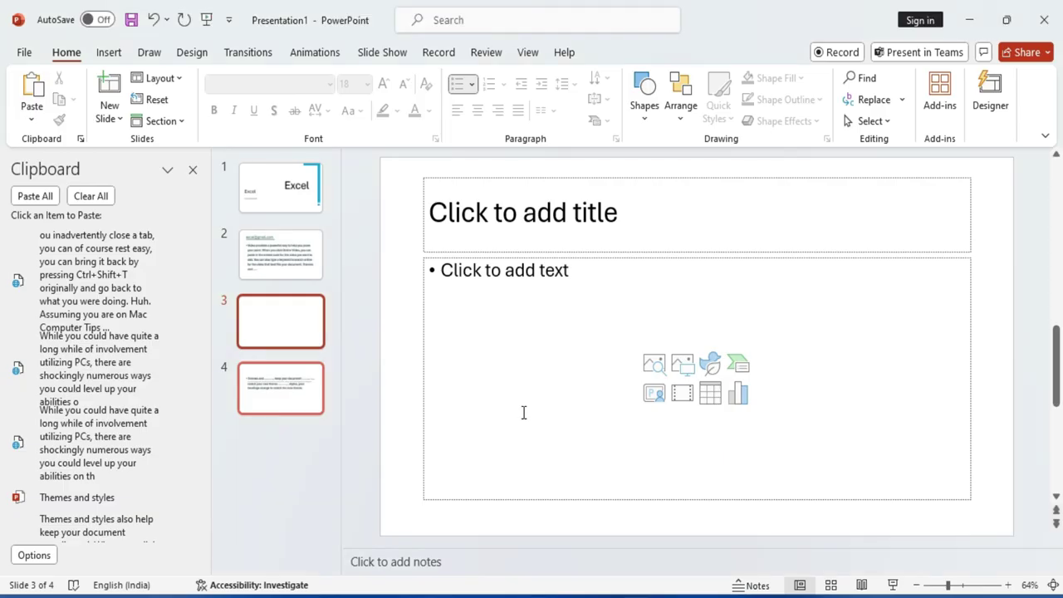
Paste the three collected article passages into slide 3's body from the Clipboard pane
left_click(504, 283)
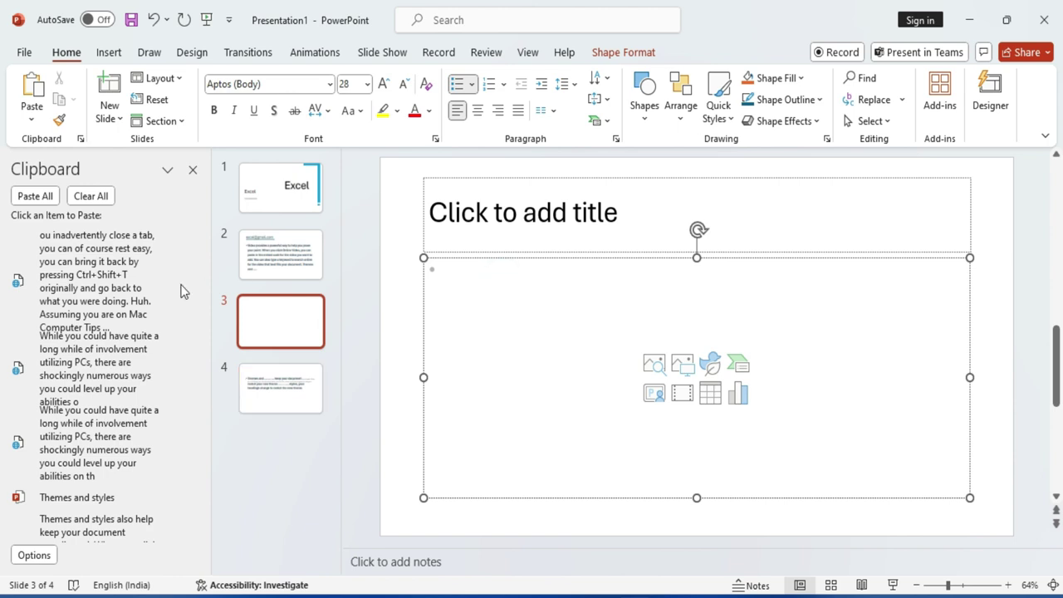
left_click(77, 250)
left_click(72, 377)
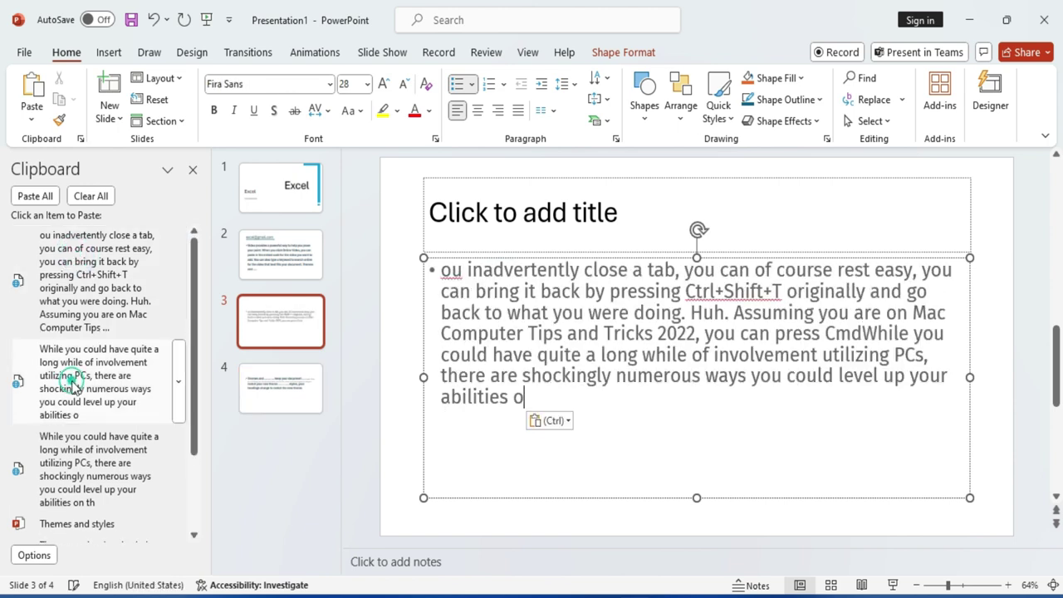
left_click(71, 463)
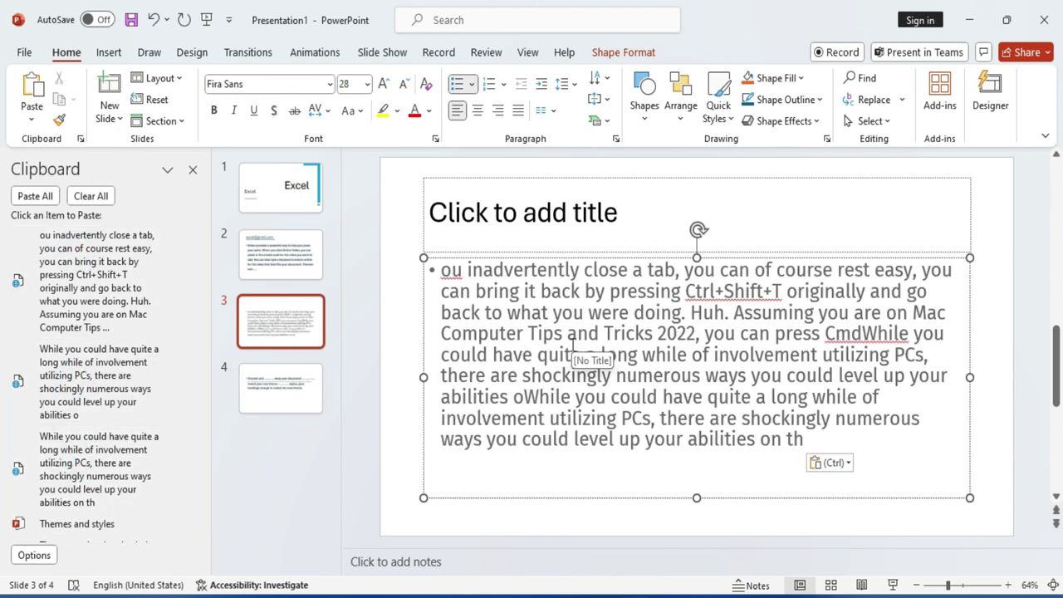
Scroll further through the web article in Chrome before returning to PowerPoint
key("alt+Tab")
key("alt+Tab")
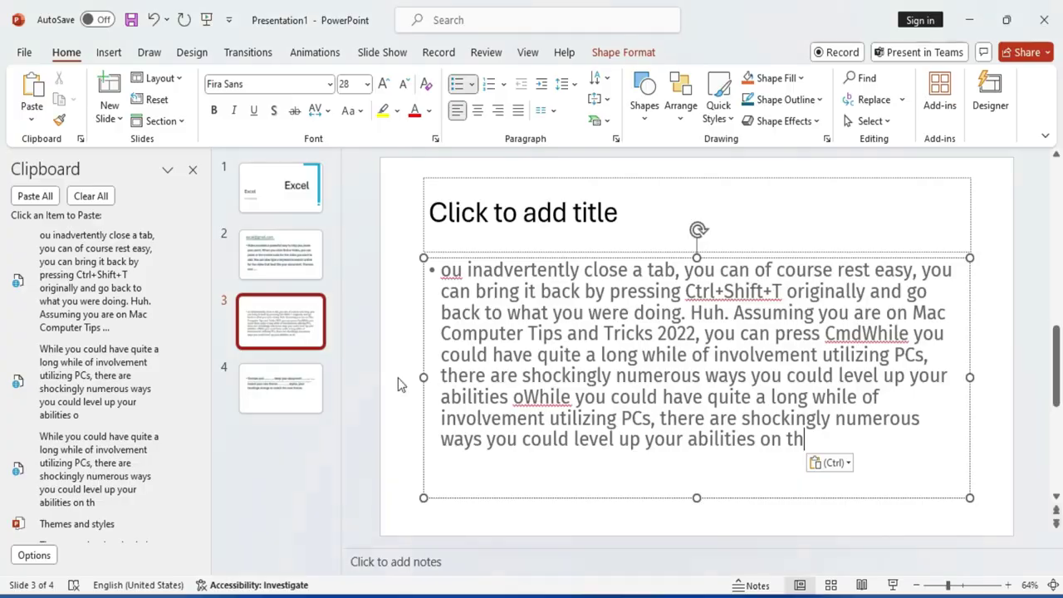
key("alt+Tab")
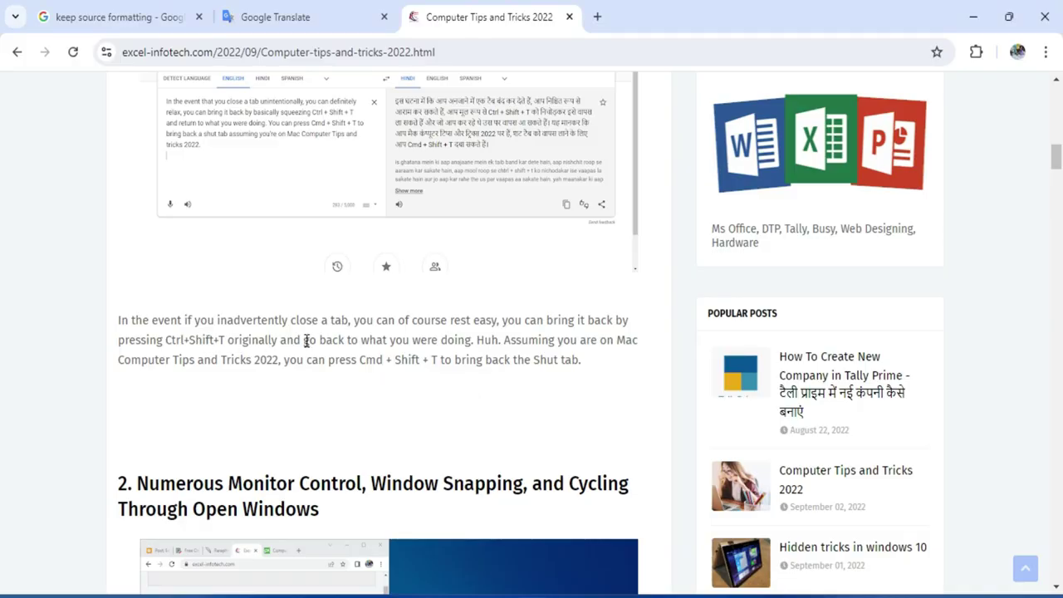
key("alt+Tab")
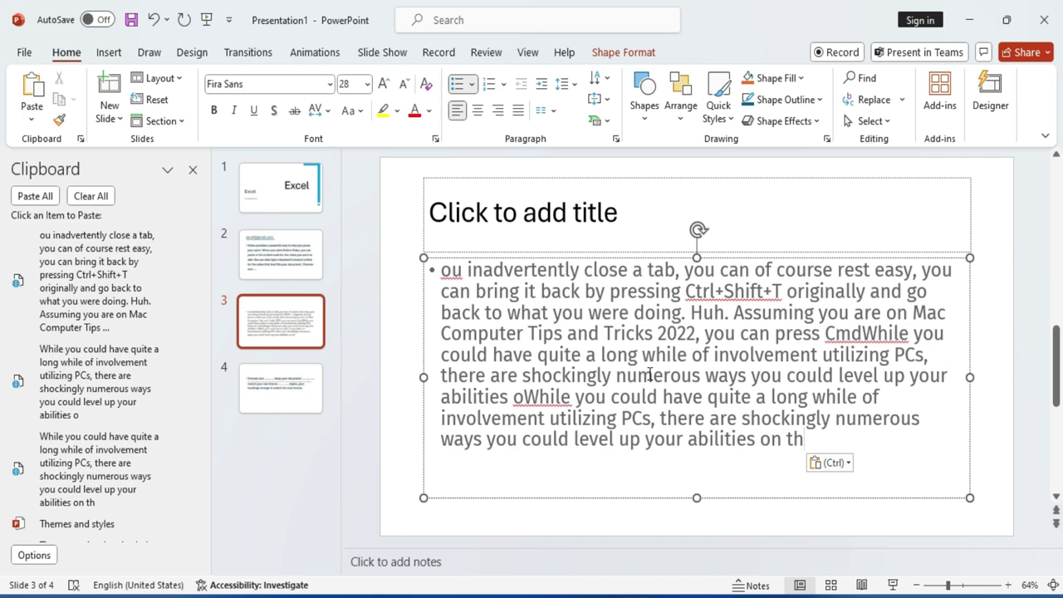
key("alt+Tab")
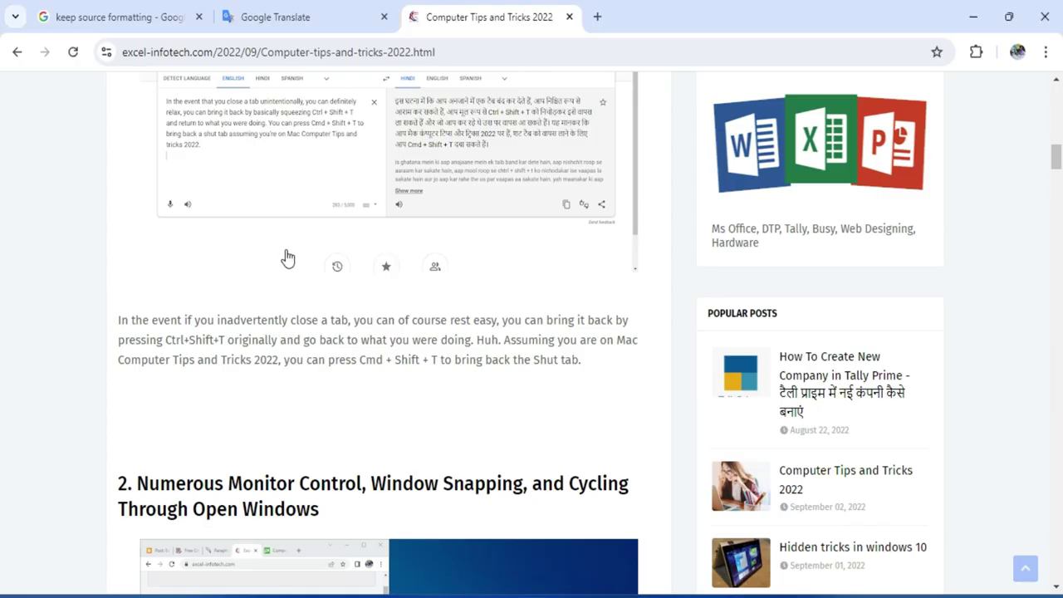
scroll(282, 305, "down", 5)
scroll(283, 306, "down", 4)
scroll(280, 304, "down", 4)
scroll(281, 304, "down", 2)
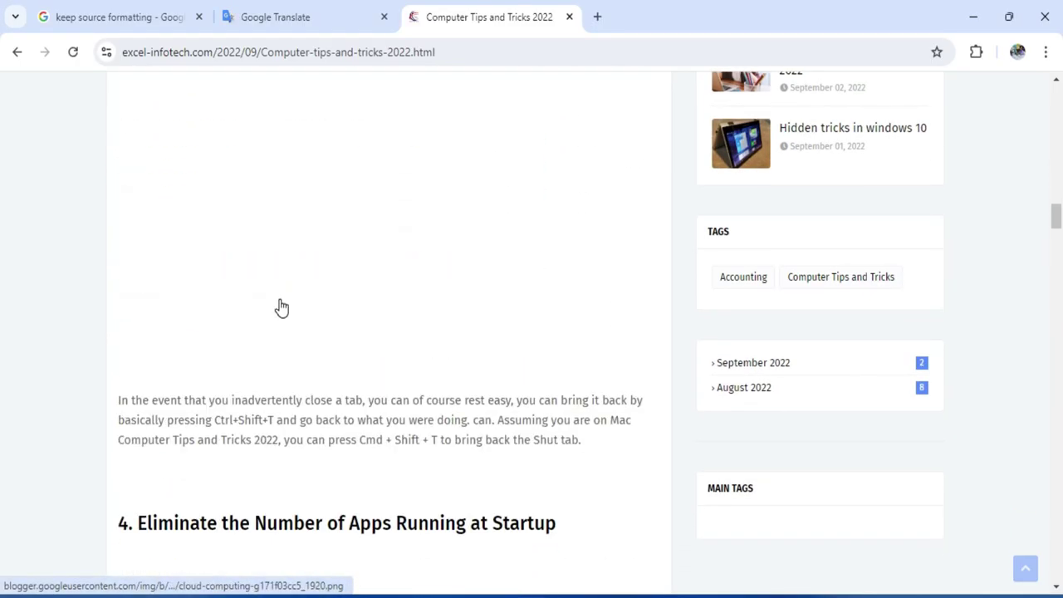
key("alt+Tab")
Select slide 1 and empty the Office Clipboard with Clear All
key("Home")
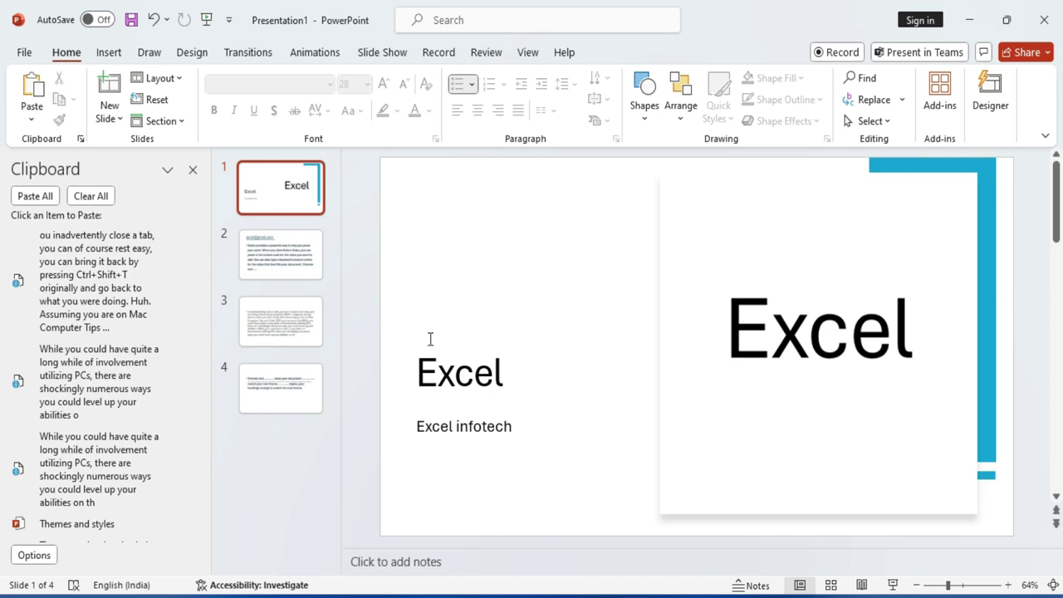
scroll(87, 449, "down", 2)
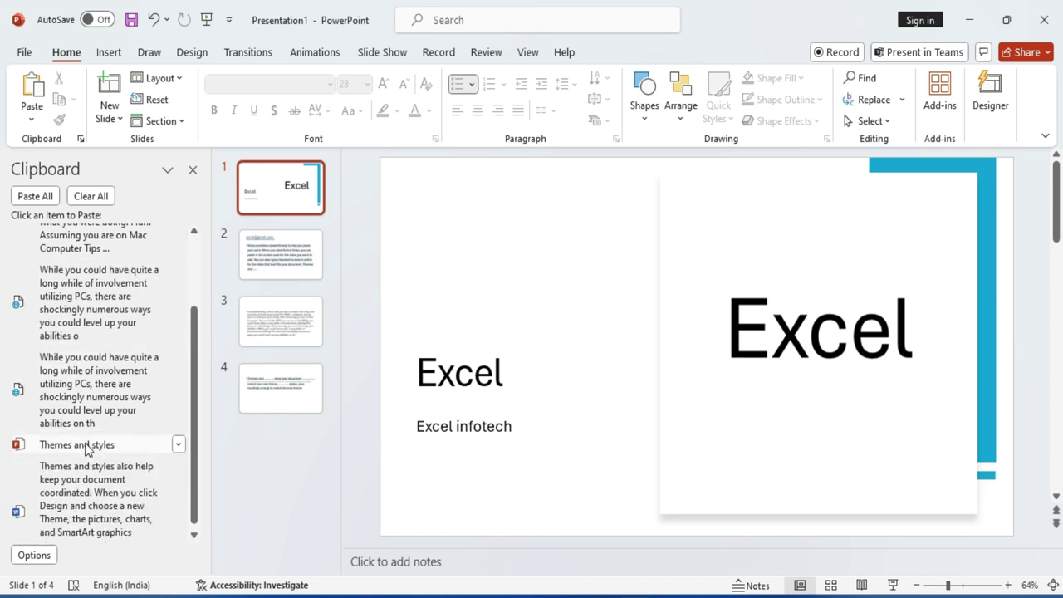
scroll(88, 450, "up", 2)
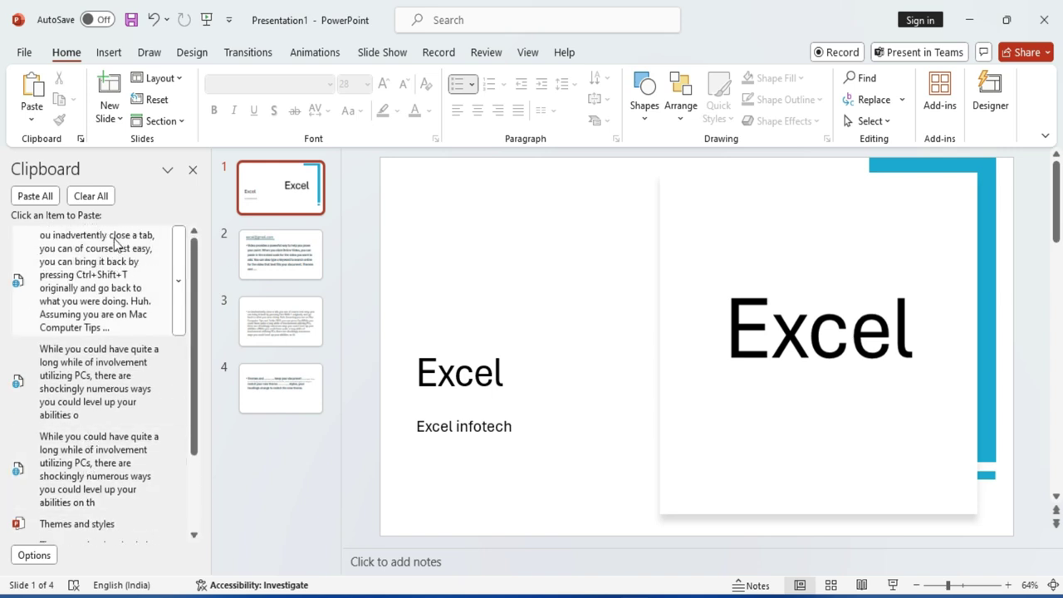
scroll(104, 448, "down", 2)
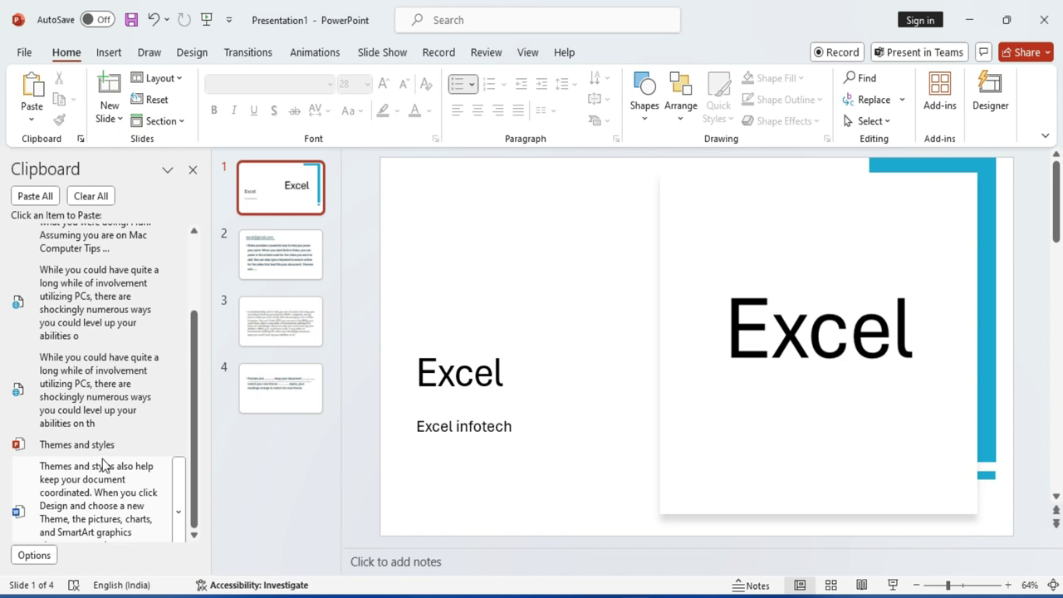
scroll(104, 465, "up", 2)
left_click(91, 196)
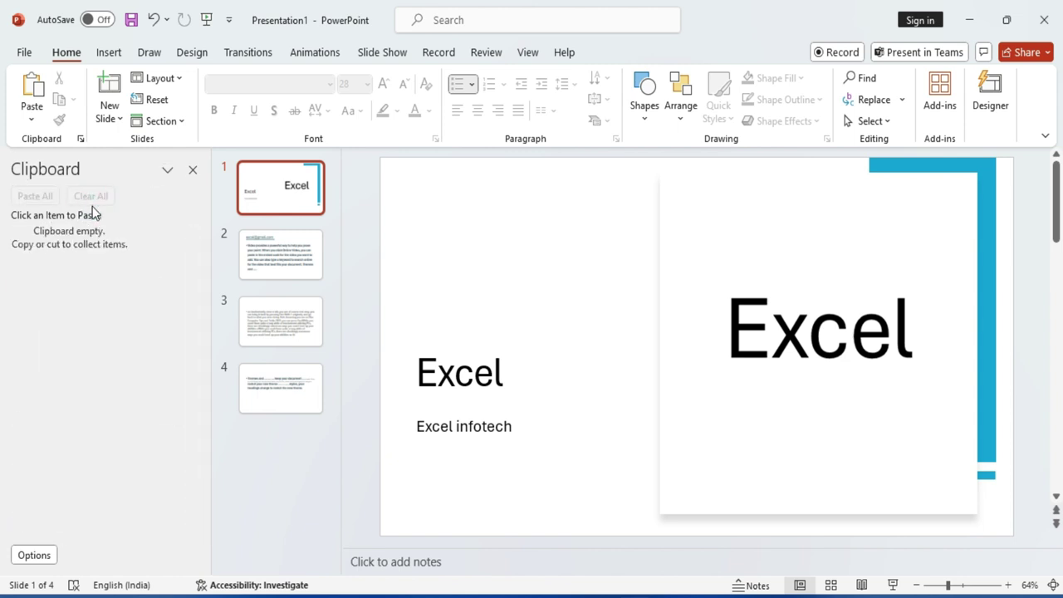